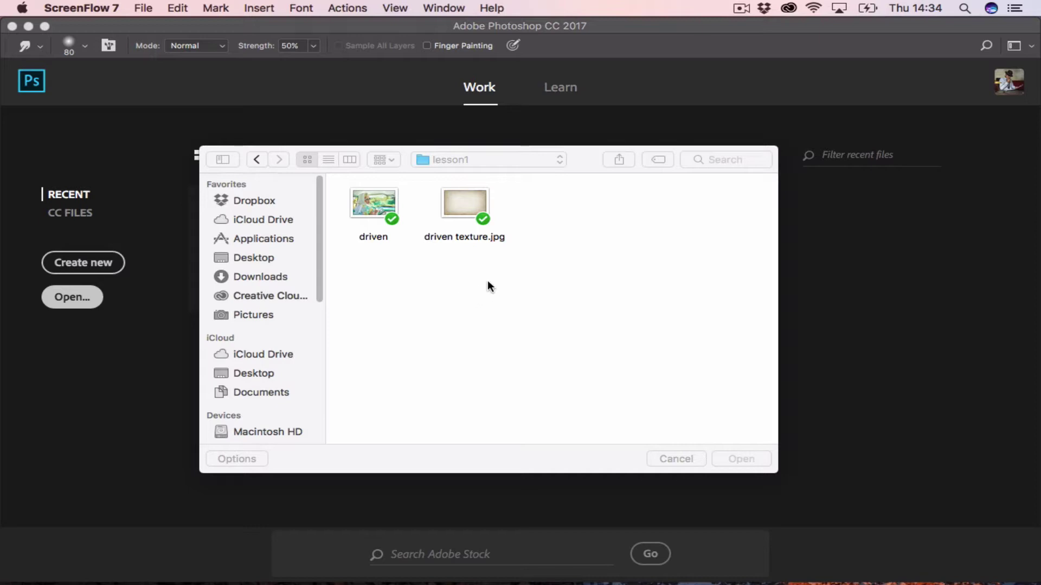
- Open the images driven and driven texture.jpg from the lesson1 folder together
{"action": "left_click", "coordinate": [571, 224]}
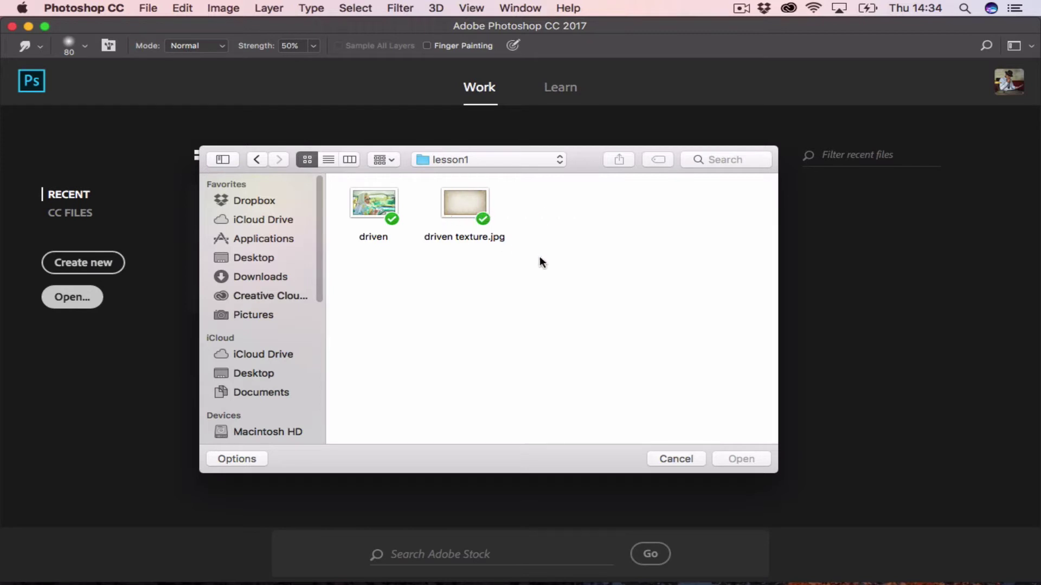
{"action": "left_click", "coordinate": [454, 202]}
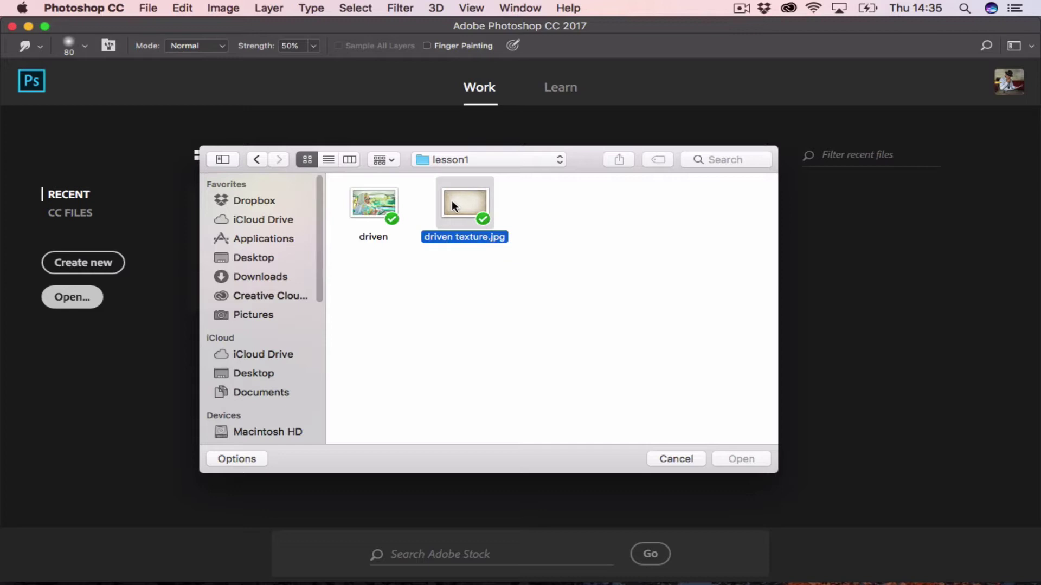
{"action": "left_click", "coordinate": [372, 207], "text": "shift"}
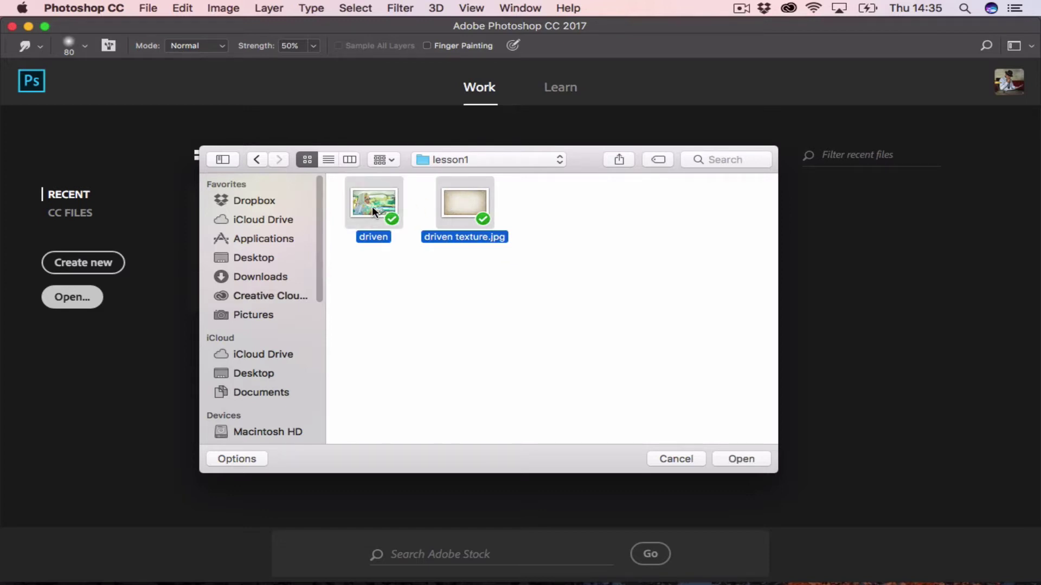
{"action": "left_click", "coordinate": [739, 457]}
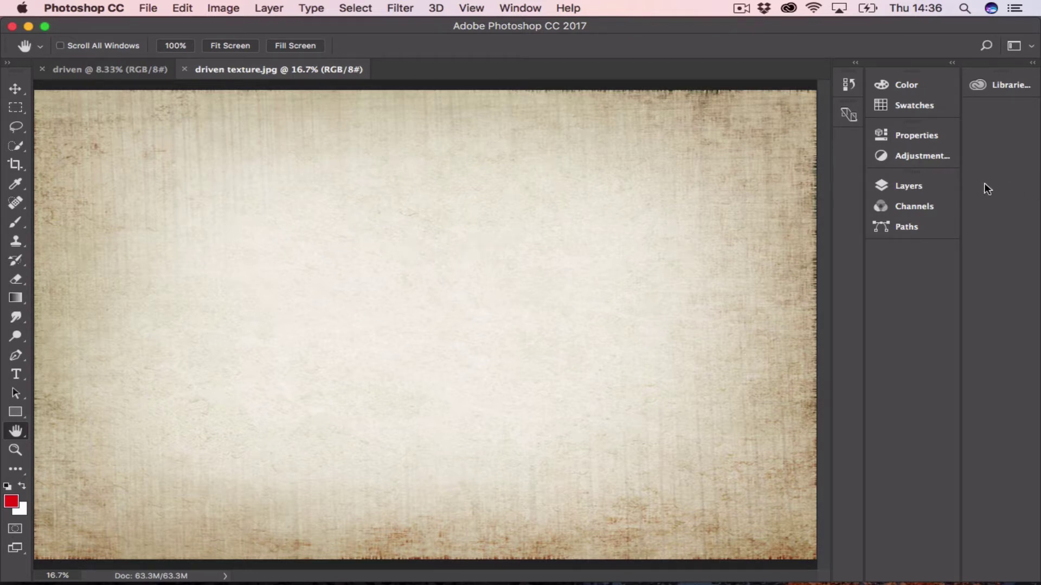
- Convert the texture image's locked background into a regular layer, keeping the default name and settings
{"action": "left_click", "coordinate": [882, 187]}
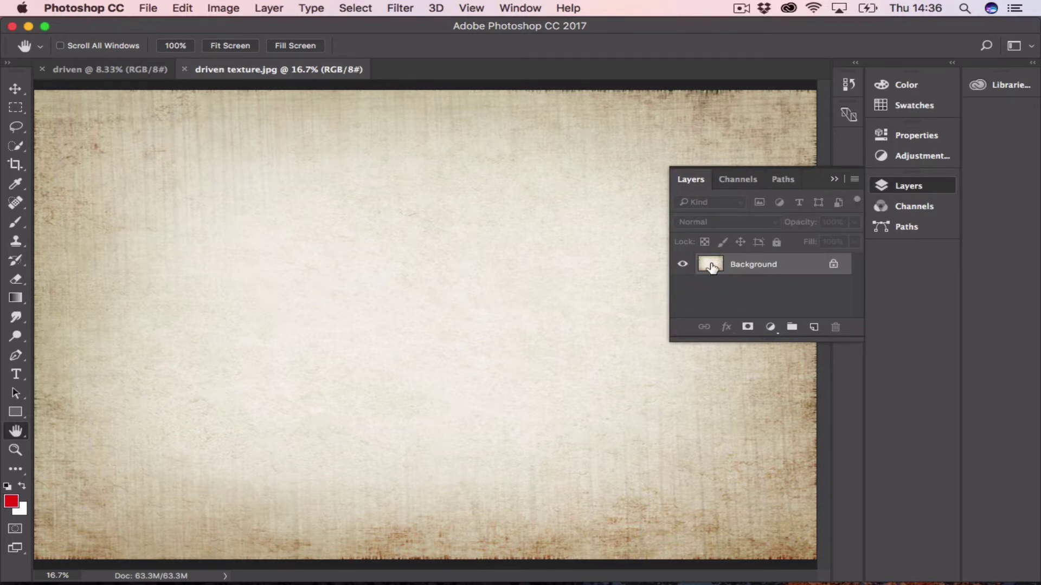
{"action": "double_click", "coordinate": [711, 265]}
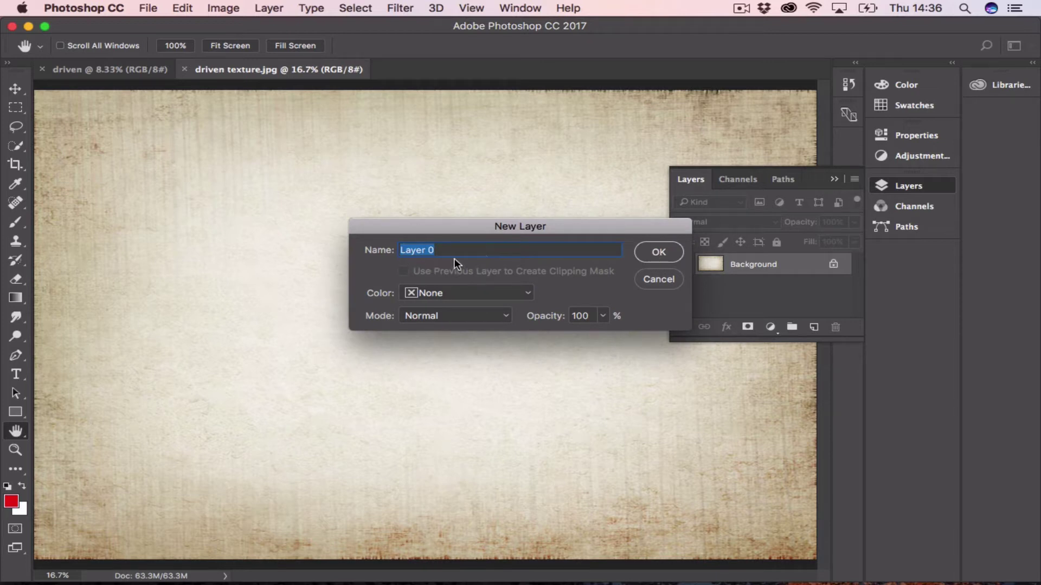
{"action": "left_click", "coordinate": [658, 251]}
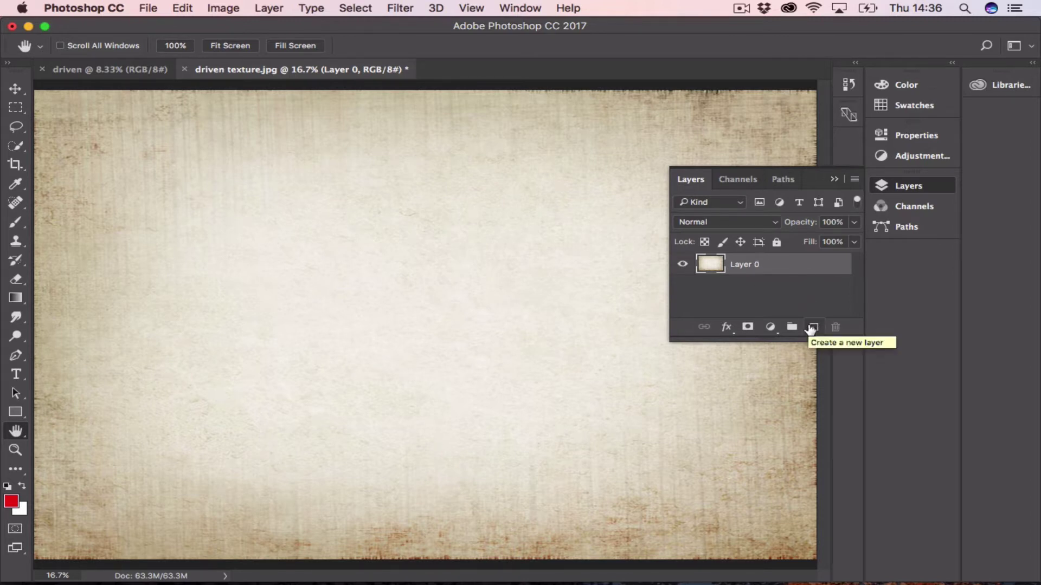
- Add a new layer above the texture and fill it with white using the Paint Bucket tool
{"action": "left_click", "coordinate": [811, 328]}
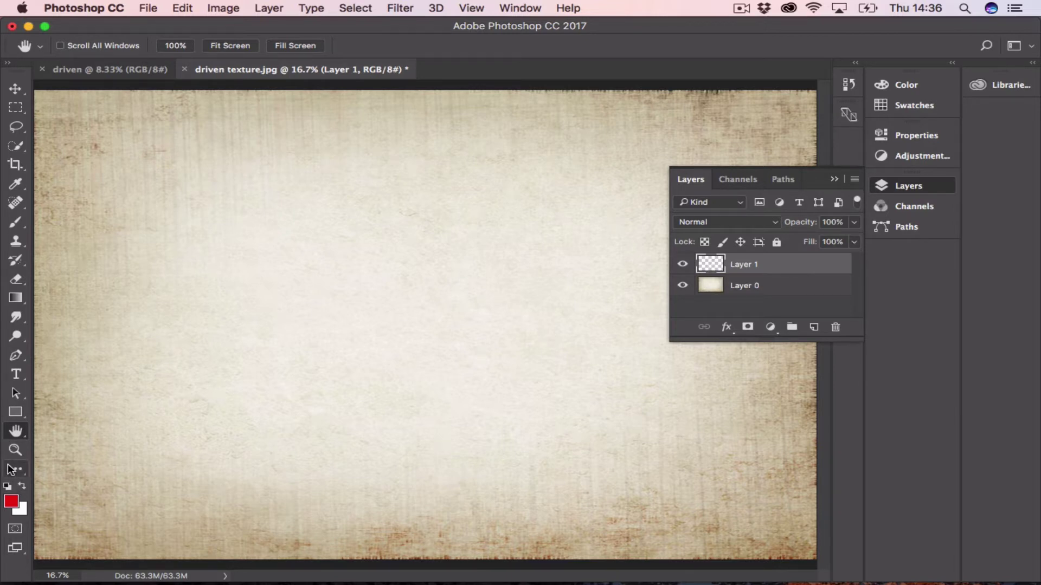
{"action": "left_click", "coordinate": [17, 297]}
{"action": "right_click", "coordinate": [24, 296]}
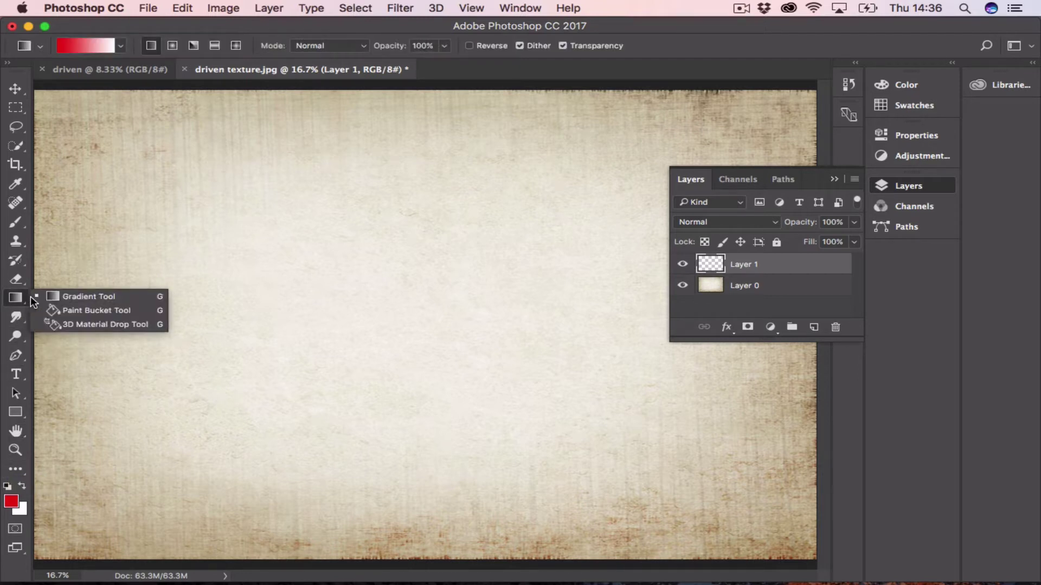
{"action": "left_click", "coordinate": [79, 313]}
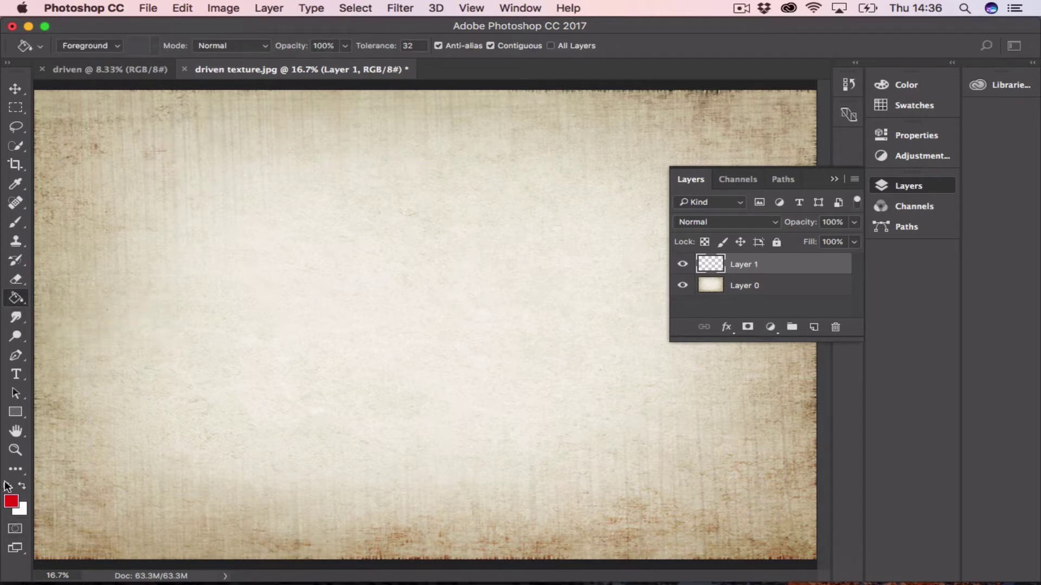
{"action": "left_click", "coordinate": [7, 486]}
{"action": "left_click", "coordinate": [22, 486]}
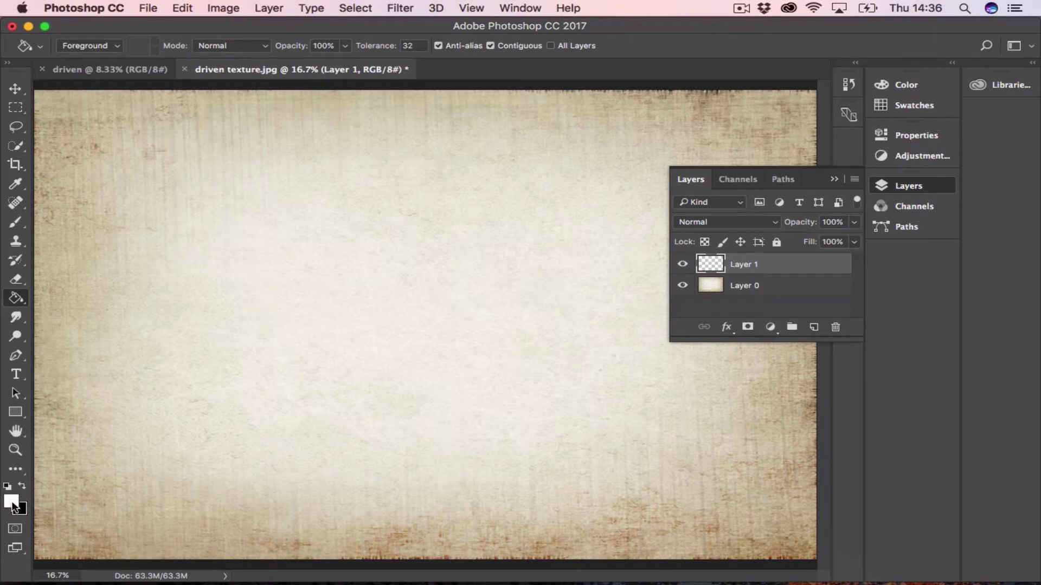
{"action": "left_click", "coordinate": [451, 216]}
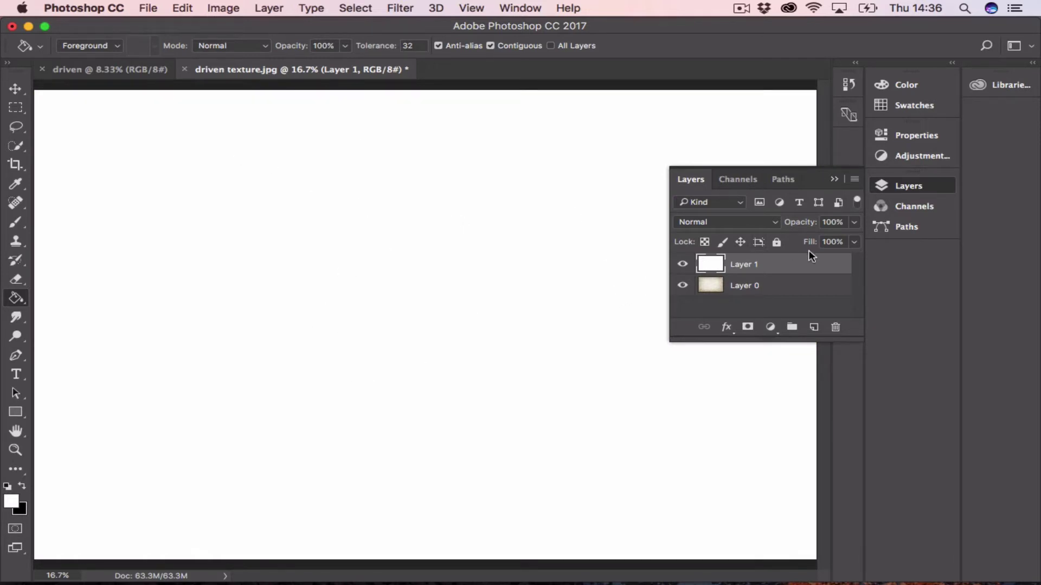
- Move the white layer beneath the texture layer and make the texture layer active
{"action": "left_click", "coordinate": [22, 123]}
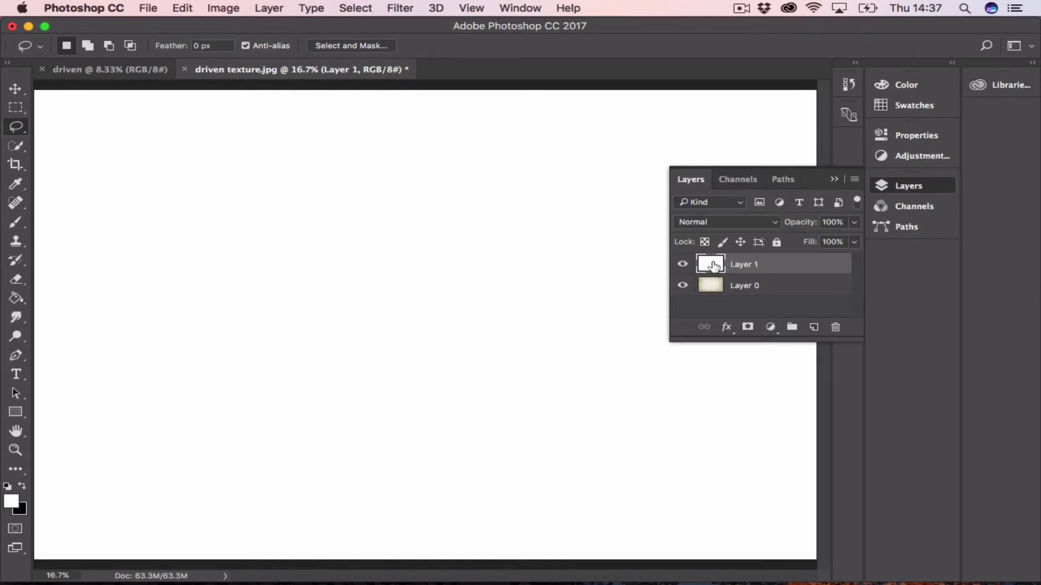
{"action": "left_click_drag", "start_coordinate": [714, 268], "coordinate": [712, 297]}
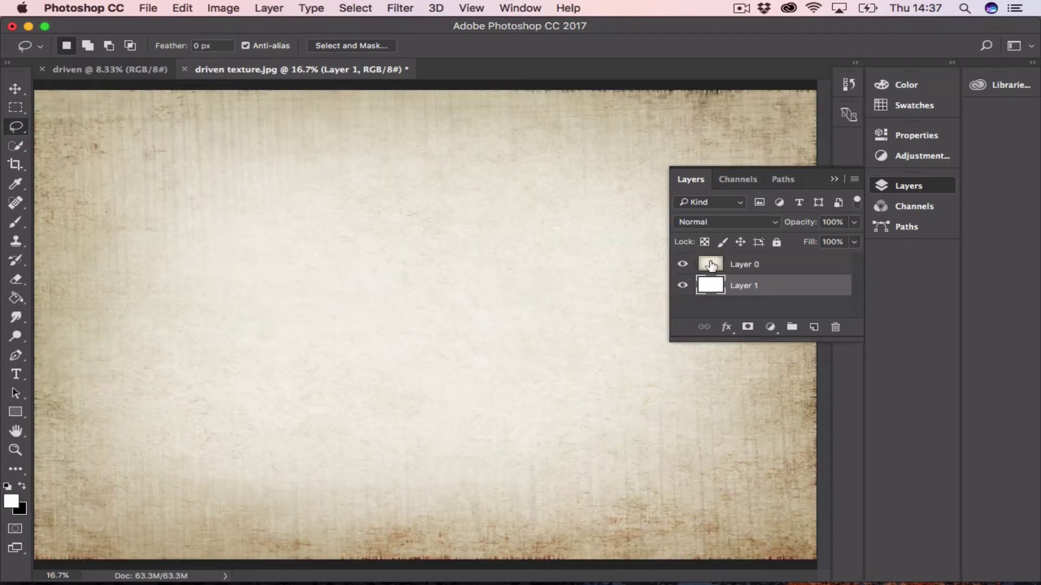
{"action": "left_click", "coordinate": [710, 266]}
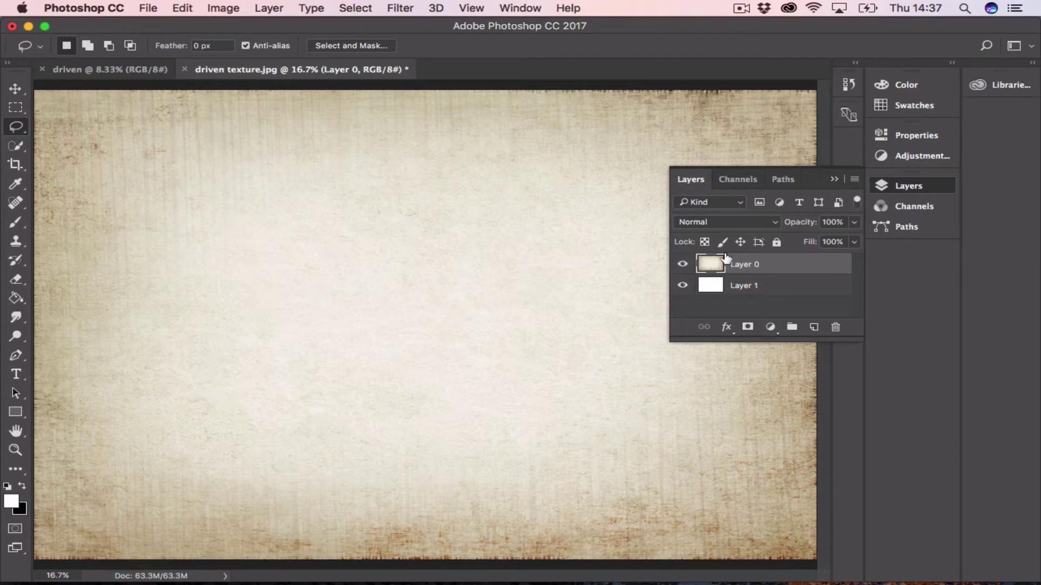
{"action": "left_click", "coordinate": [853, 224]}
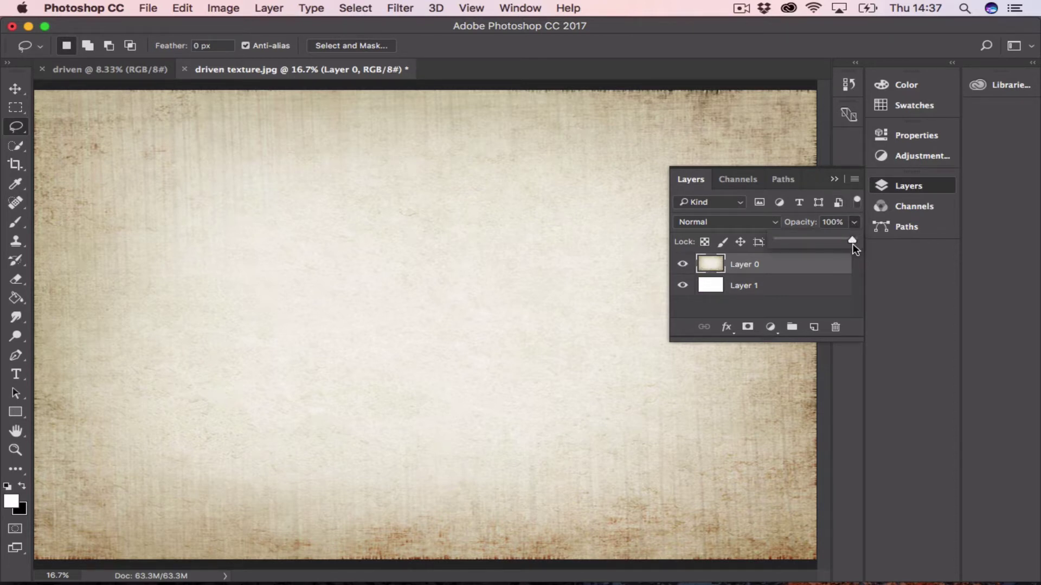
{"action": "left_click_drag", "start_coordinate": [852, 242], "coordinate": [878, 242]}
{"action": "left_click", "coordinate": [761, 264]}
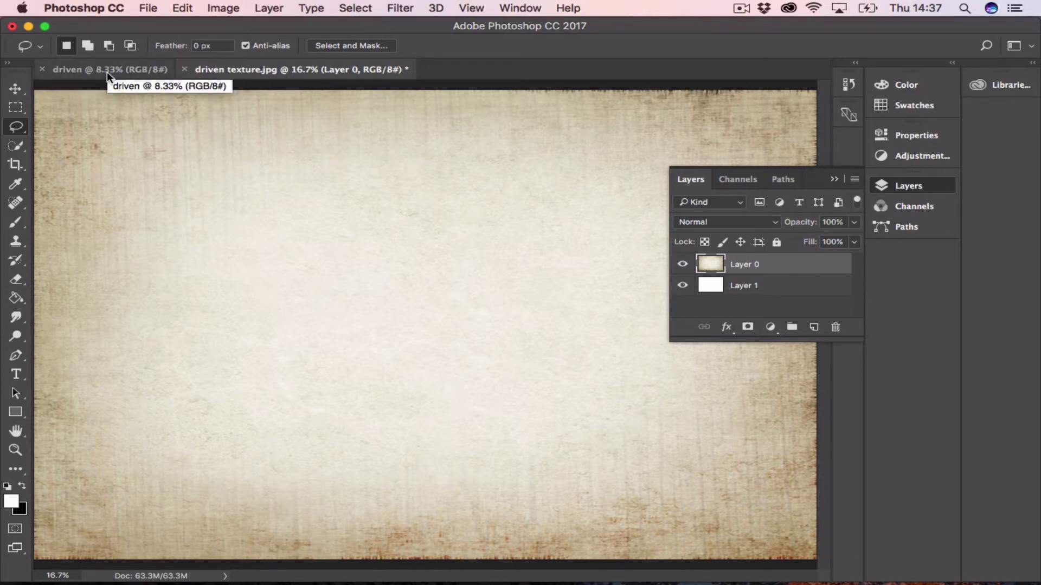
- Copy the photo from the driven document into driven texture.jpg with the Move tool, covering the whole canvas
{"action": "left_click", "coordinate": [79, 71]}
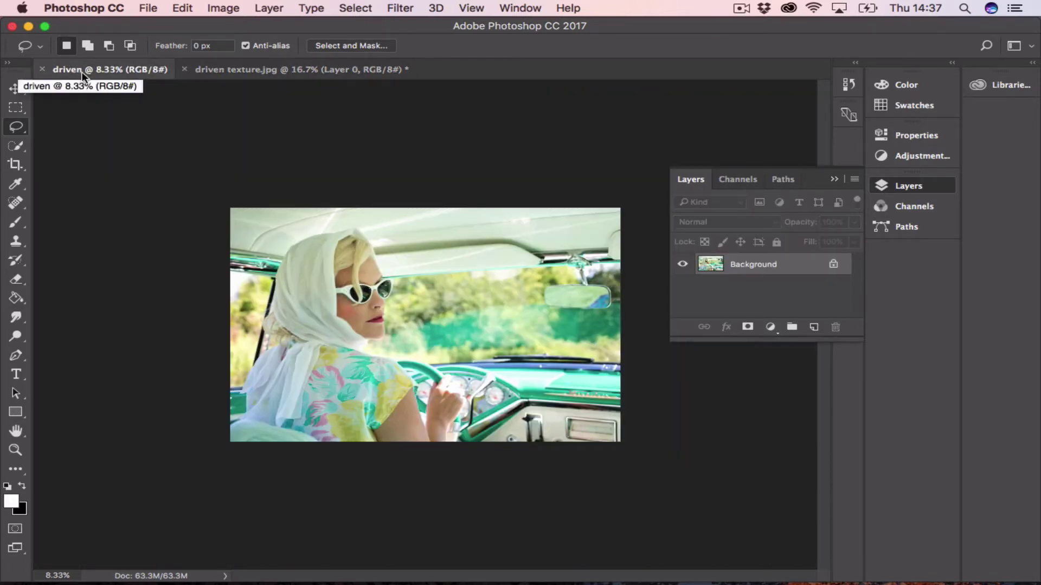
{"action": "left_click", "coordinate": [15, 90]}
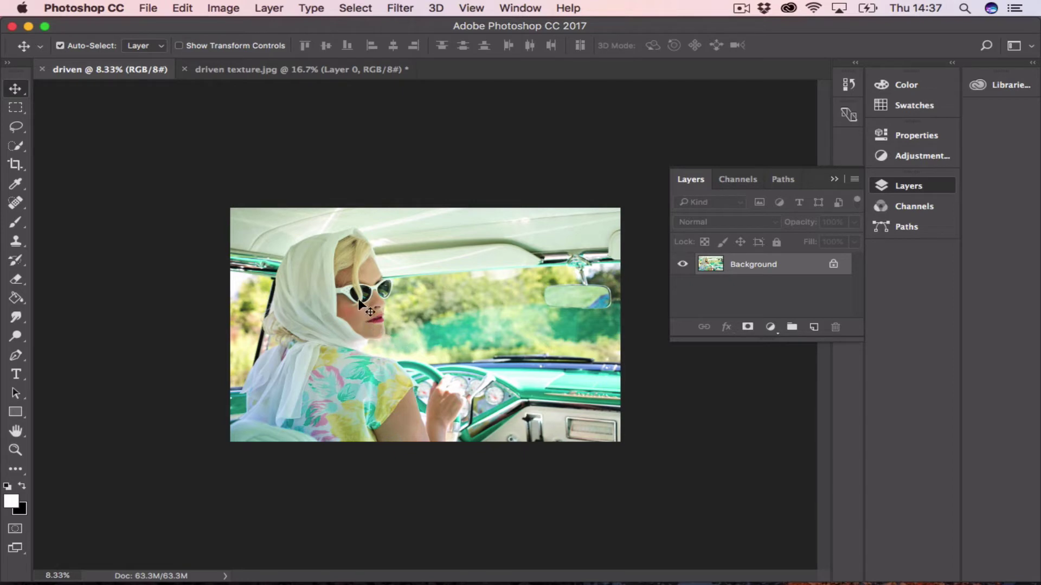
{"action": "left_click_drag", "start_coordinate": [360, 321], "coordinate": [310, 298]}
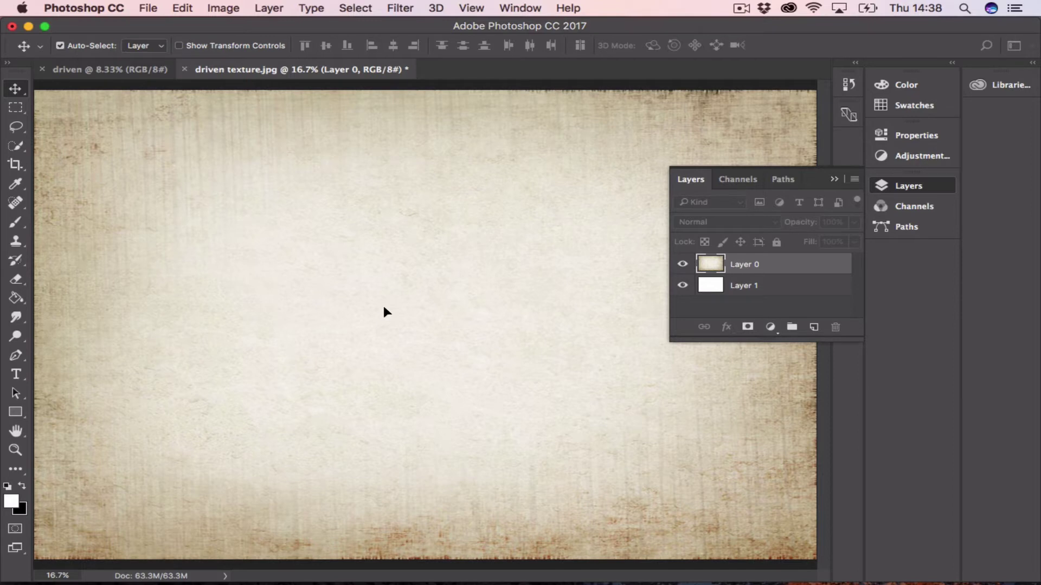
{"action": "left_click_drag", "start_coordinate": [384, 307], "coordinate": [384, 308]}
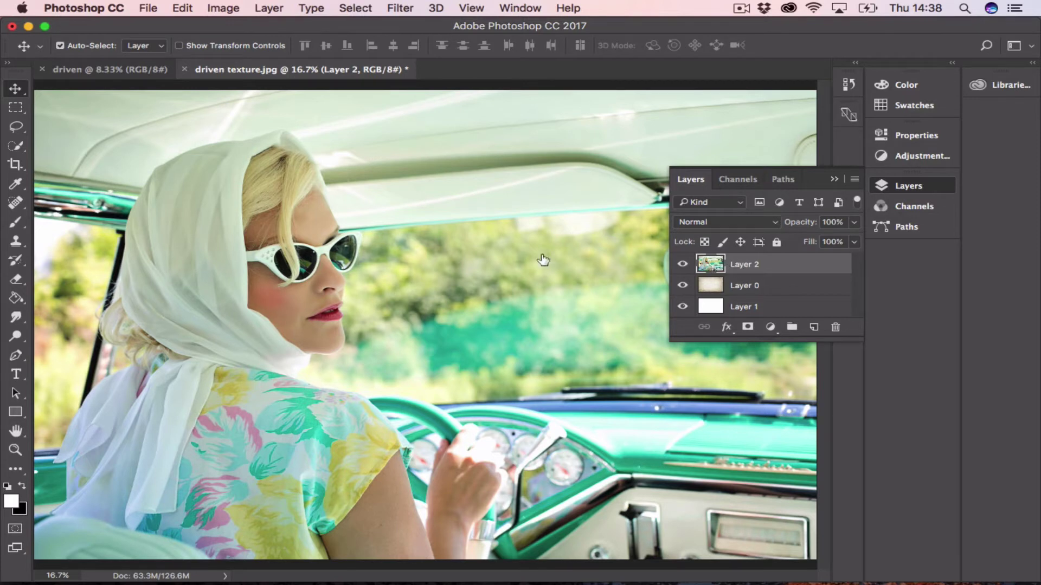
- Duplicate the photo layer within driven texture.jpg under its default name and hide the copy
{"action": "right_click", "coordinate": [750, 264]}
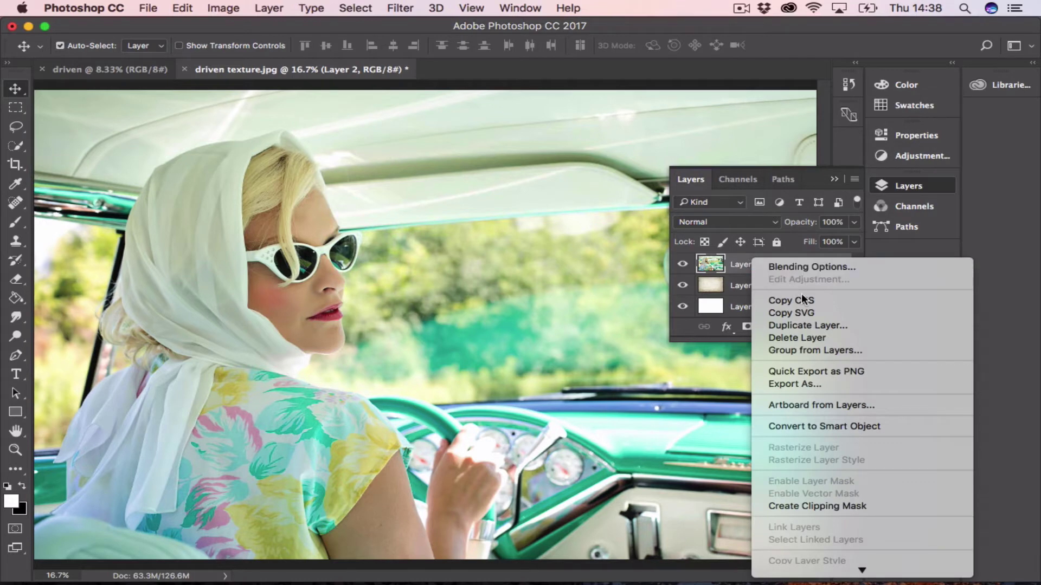
{"action": "left_click", "coordinate": [789, 326]}
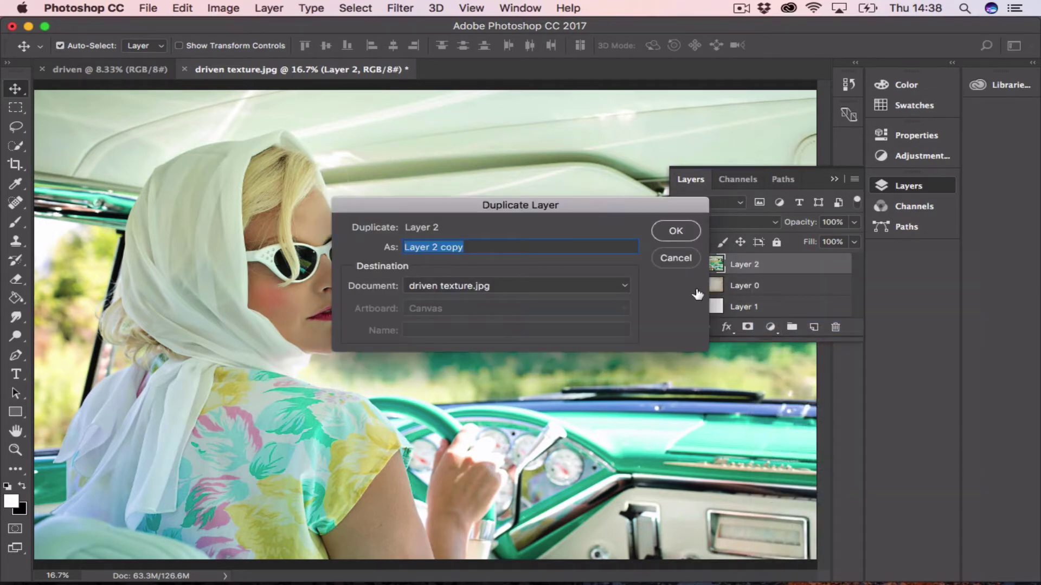
{"action": "left_click", "coordinate": [680, 237]}
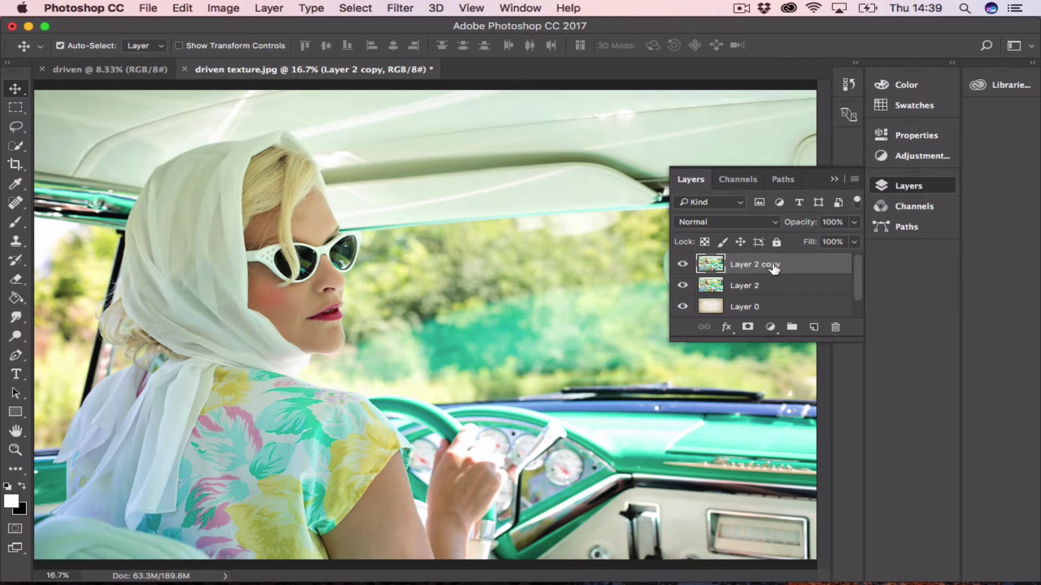
{"action": "left_click", "coordinate": [682, 266]}
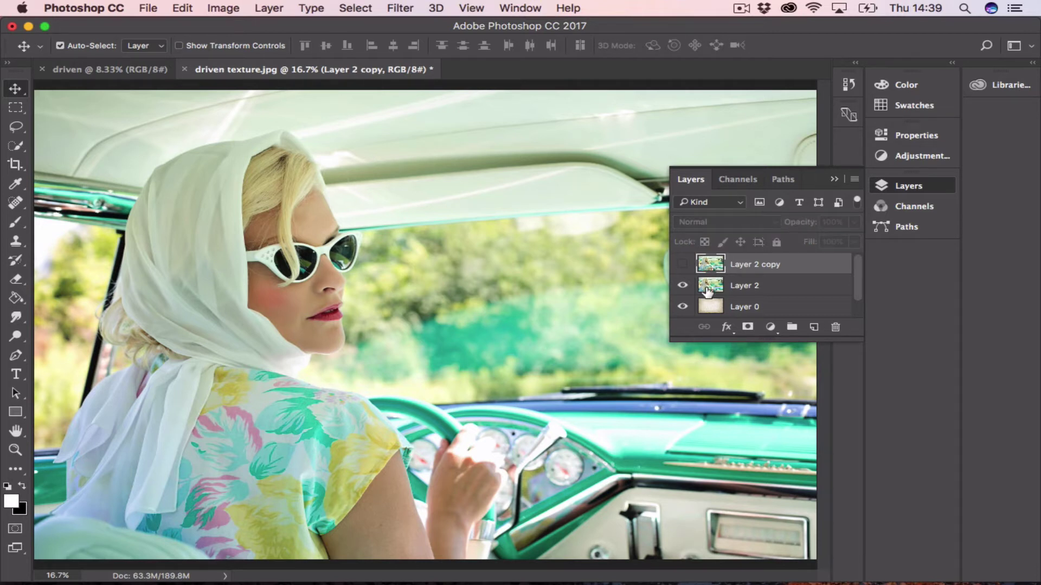
- Apply the Find Edges filter to the original photo layer, Layer 2
{"action": "left_click", "coordinate": [711, 290]}
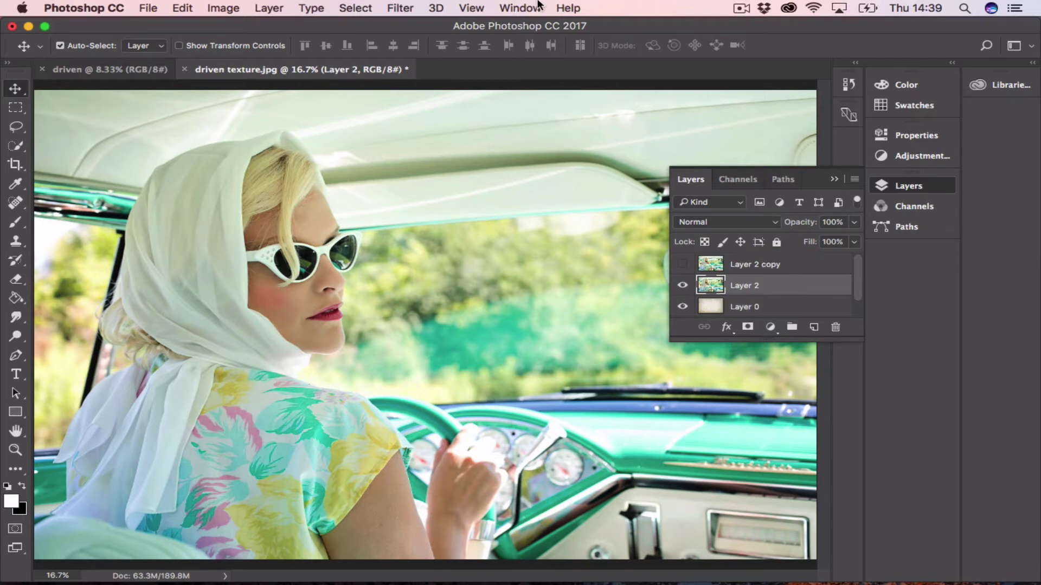
{"action": "left_click", "coordinate": [402, 8]}
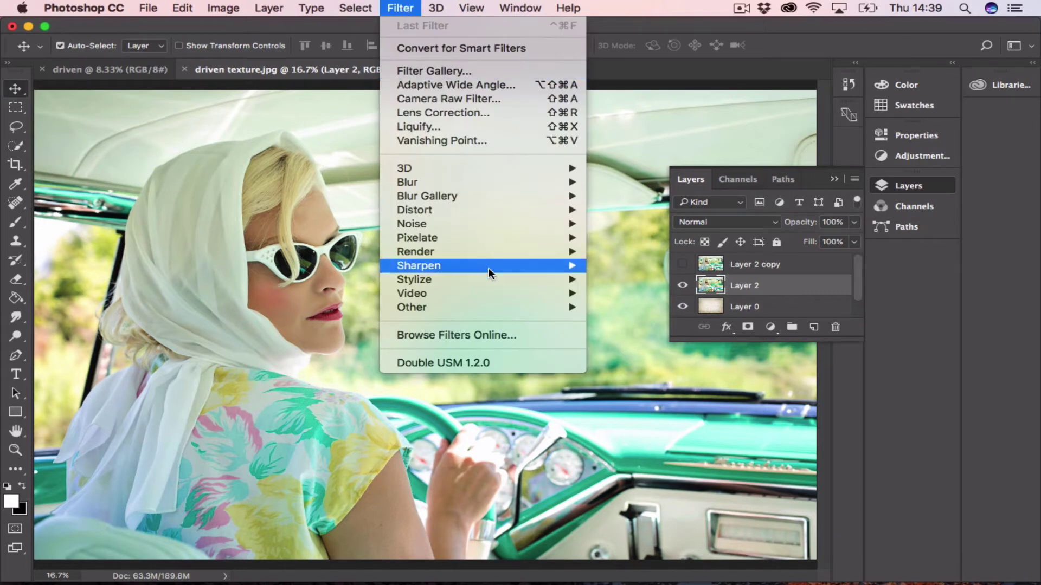
{"action": "mouse_move", "coordinate": [444, 266]}
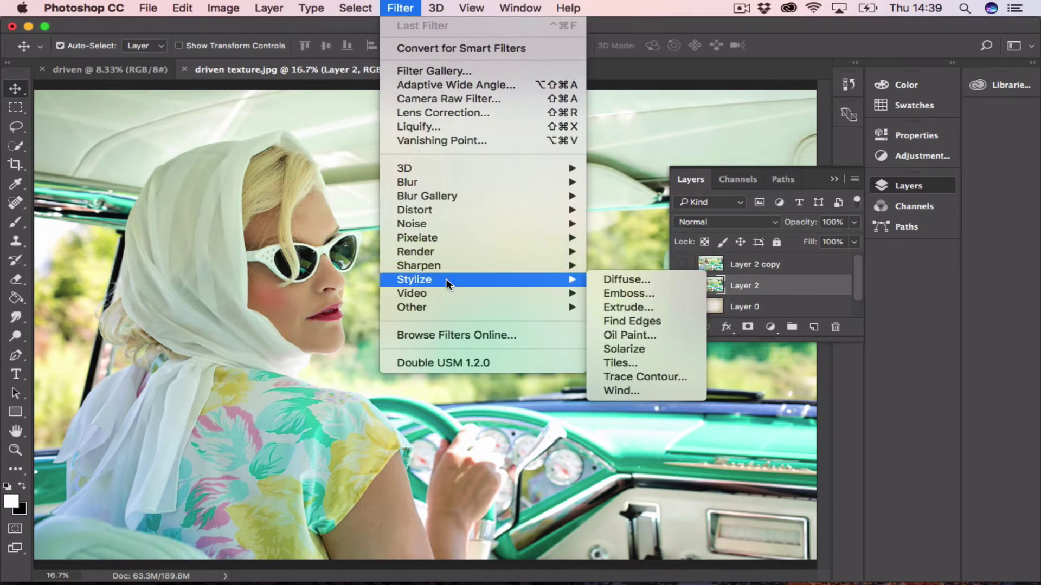
{"action": "left_click", "coordinate": [648, 322]}
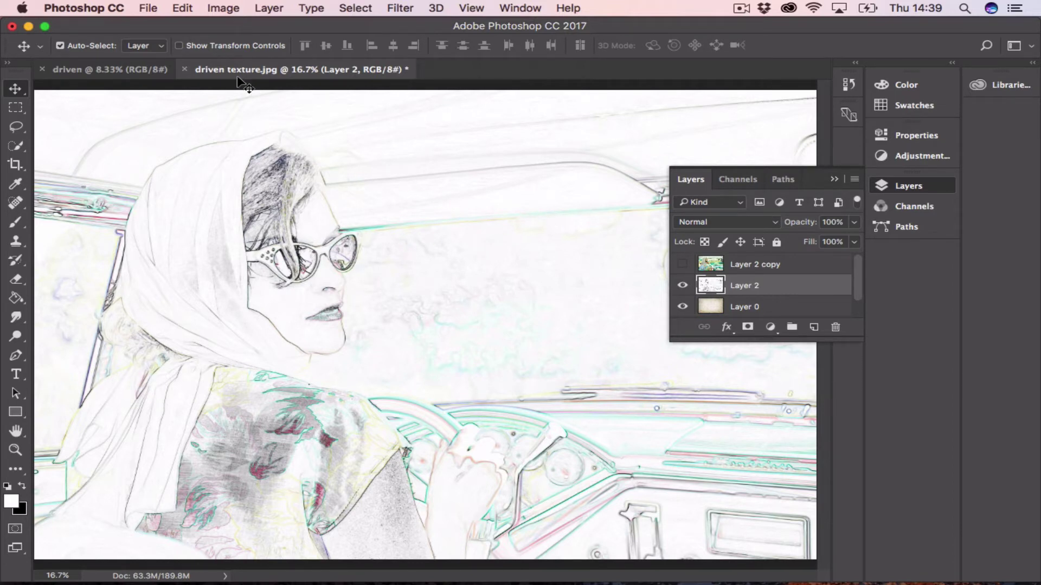
- Convert the edge-traced layer to grayscale tones with a Black & White adjustment using the Default preset
{"action": "left_click", "coordinate": [223, 8]}
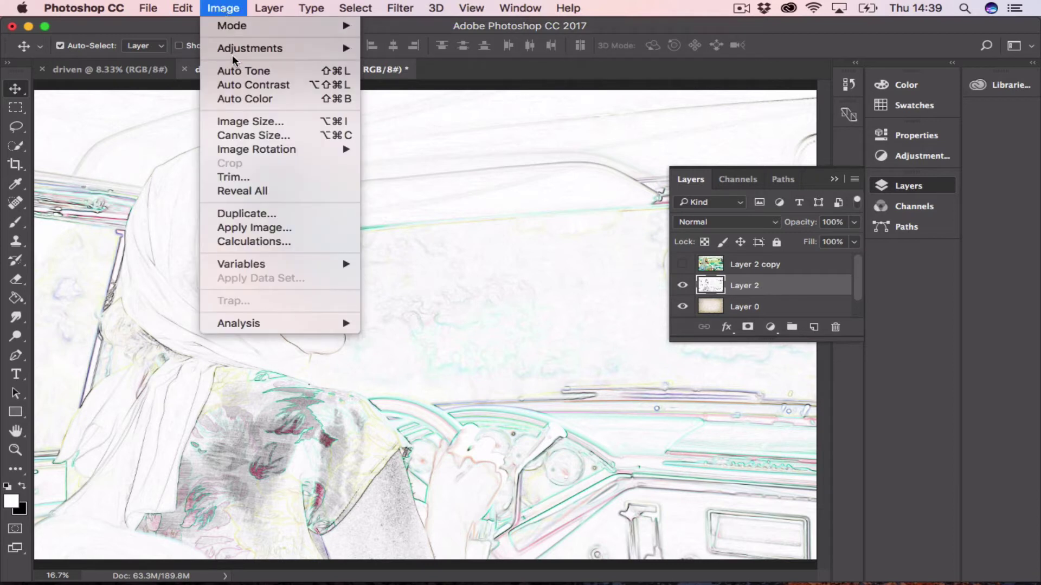
{"action": "mouse_move", "coordinate": [256, 49]}
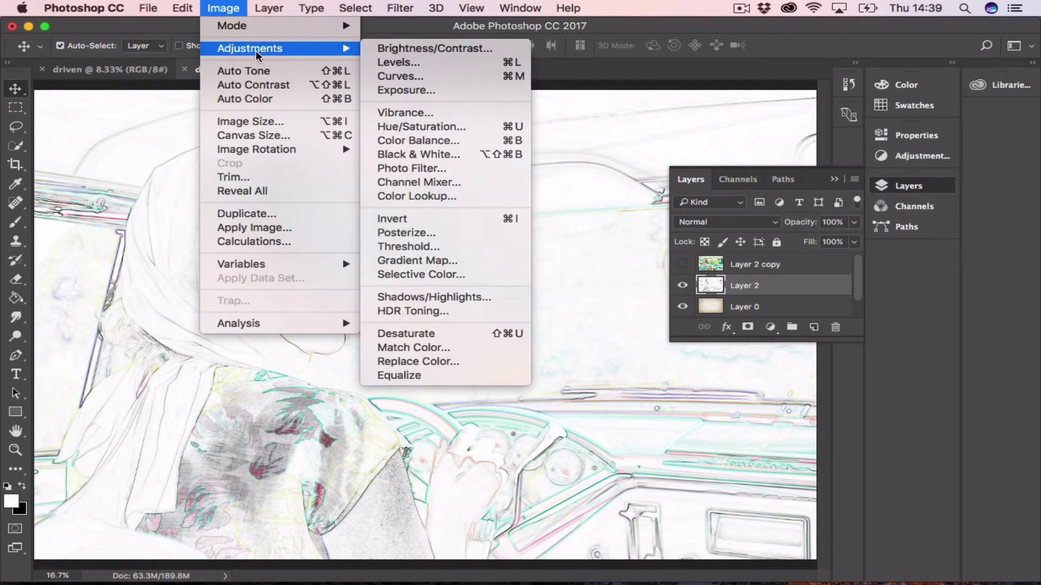
{"action": "left_click", "coordinate": [449, 151]}
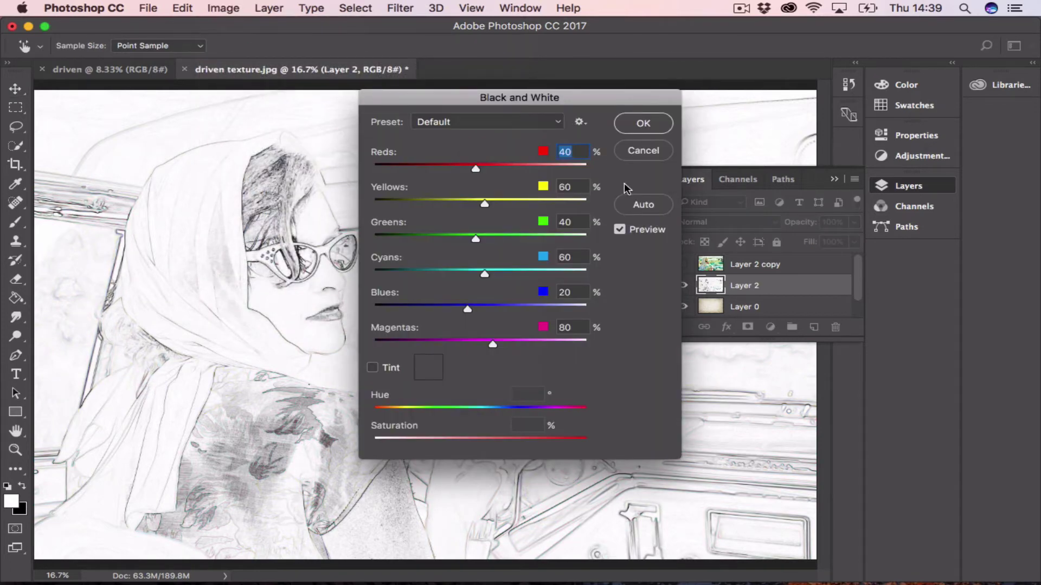
{"action": "left_click", "coordinate": [642, 125]}
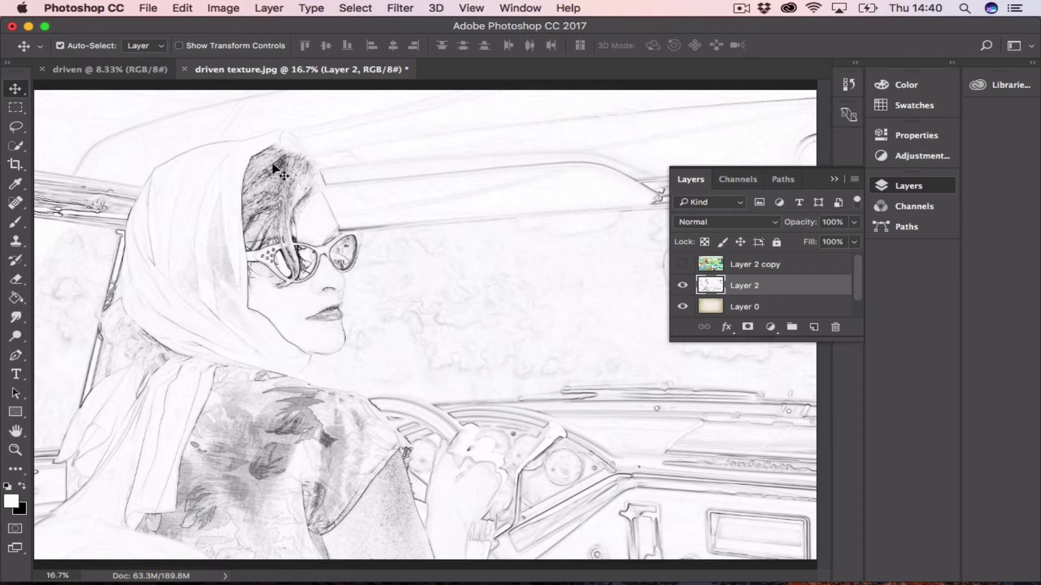
- Colorize Layer 2 with a Hue/Saturation adjustment at hue 259 and saturation 25, and set its blend mode to Multiply
{"action": "left_click", "coordinate": [217, 10]}
{"action": "mouse_move", "coordinate": [225, 46]}
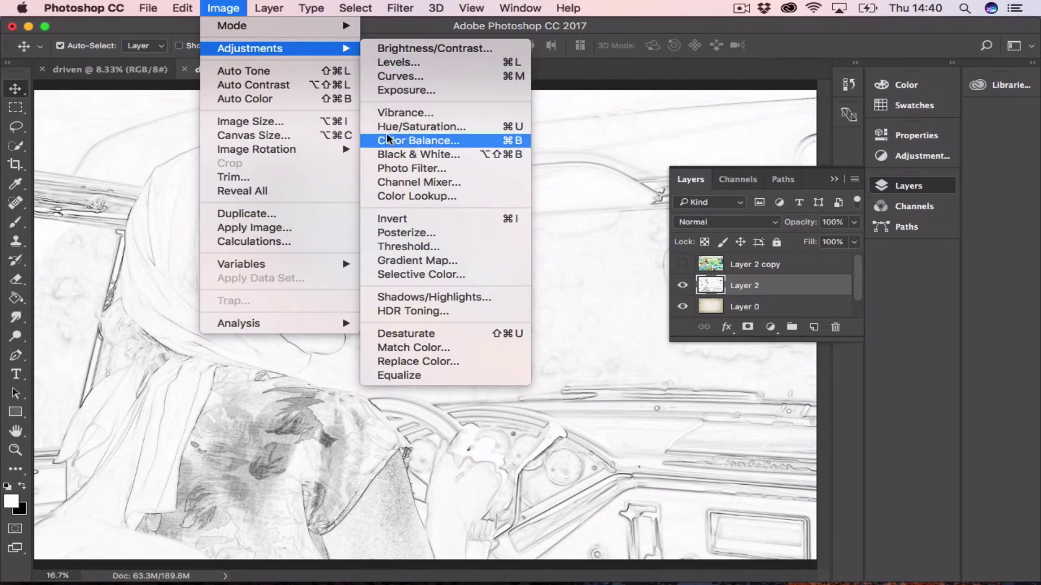
{"action": "left_click", "coordinate": [420, 126]}
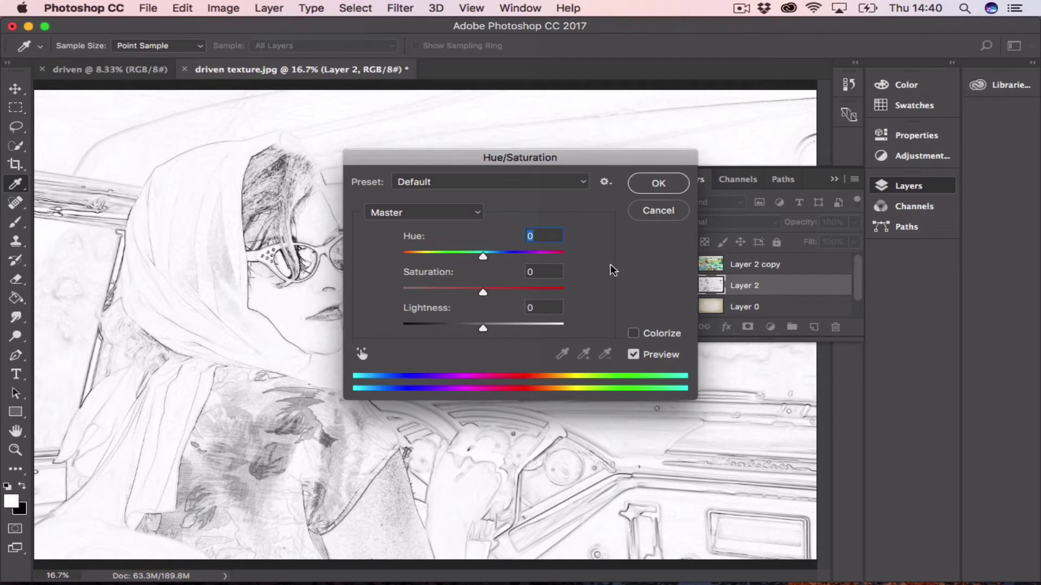
{"action": "left_click", "coordinate": [634, 333]}
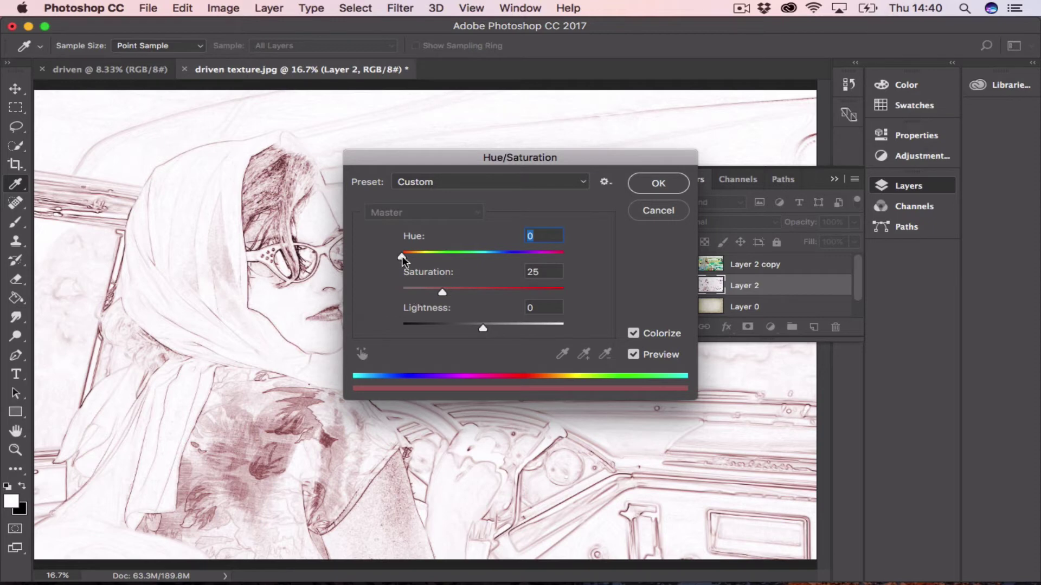
{"action": "left_click_drag", "start_coordinate": [401, 258], "coordinate": [518, 258]}
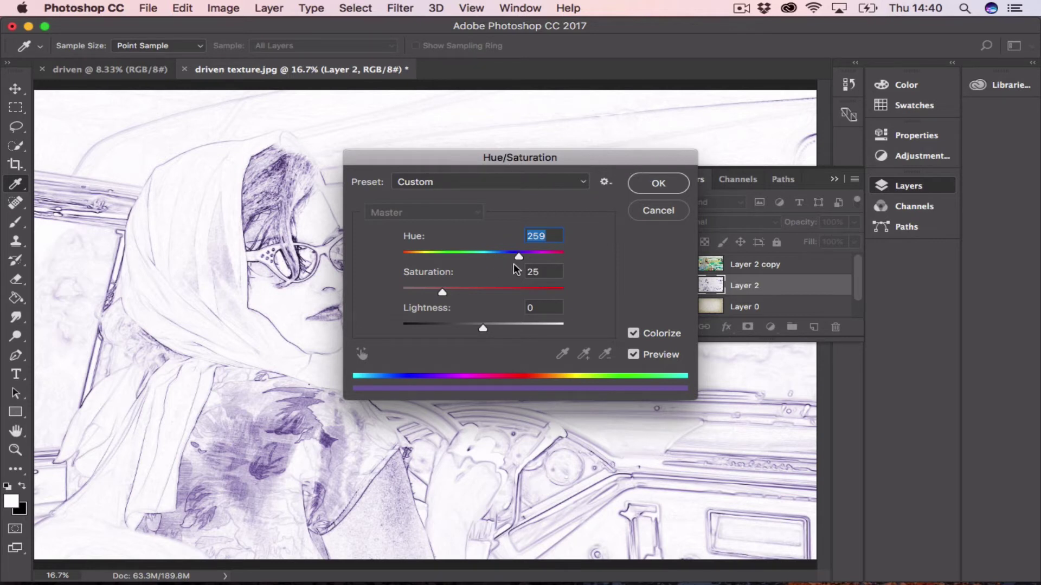
{"action": "mouse_move", "coordinate": [517, 259]}
{"action": "left_mouse_down"}
{"action": "mouse_move", "coordinate": [356, 255]}
{"action": "mouse_move", "coordinate": [518, 259]}
{"action": "left_mouse_up"}
{"action": "left_click", "coordinate": [654, 181]}
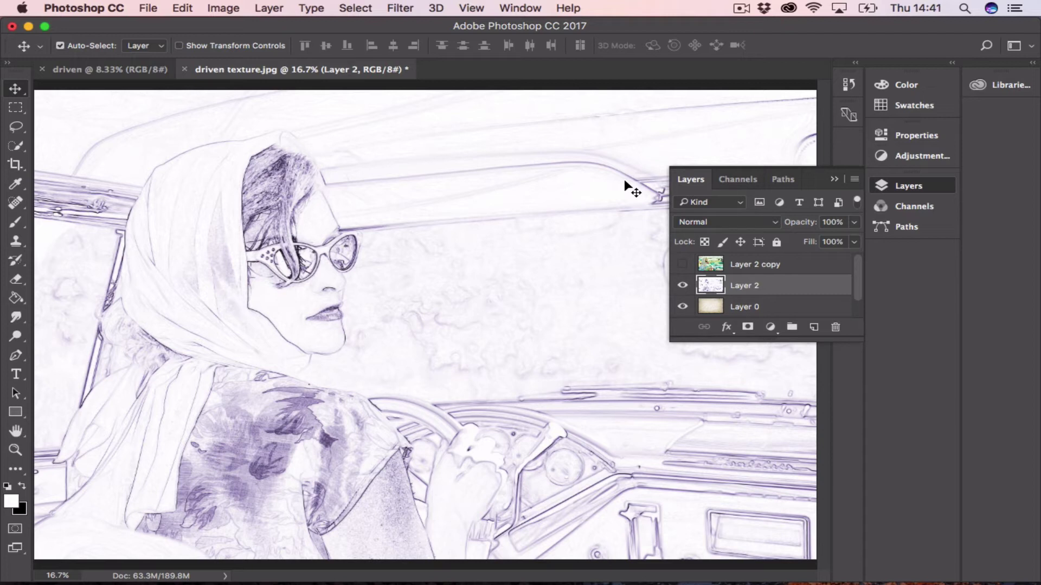
{"action": "left_click", "coordinate": [775, 223]}
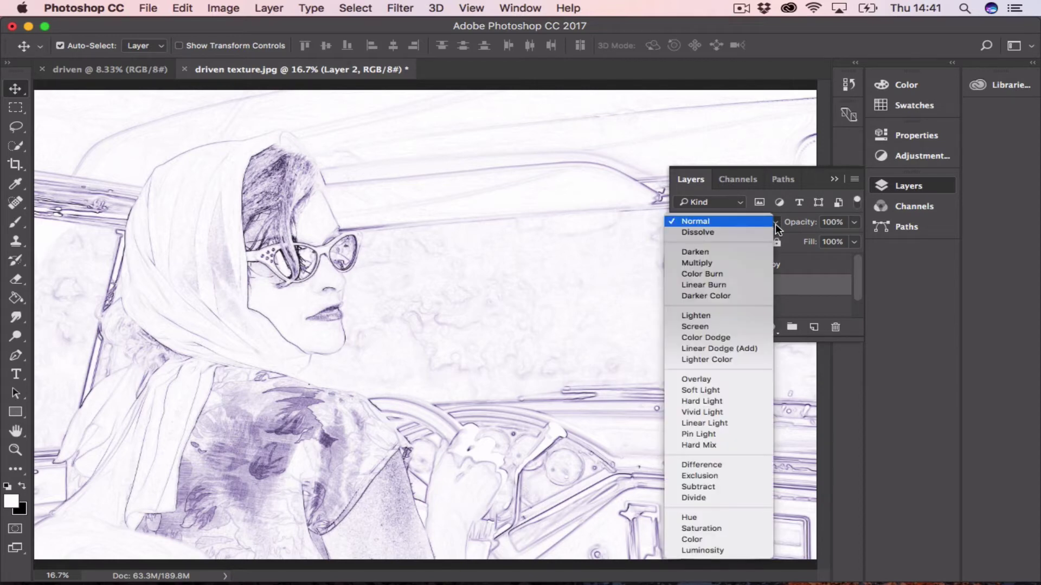
{"action": "left_click", "coordinate": [704, 264]}
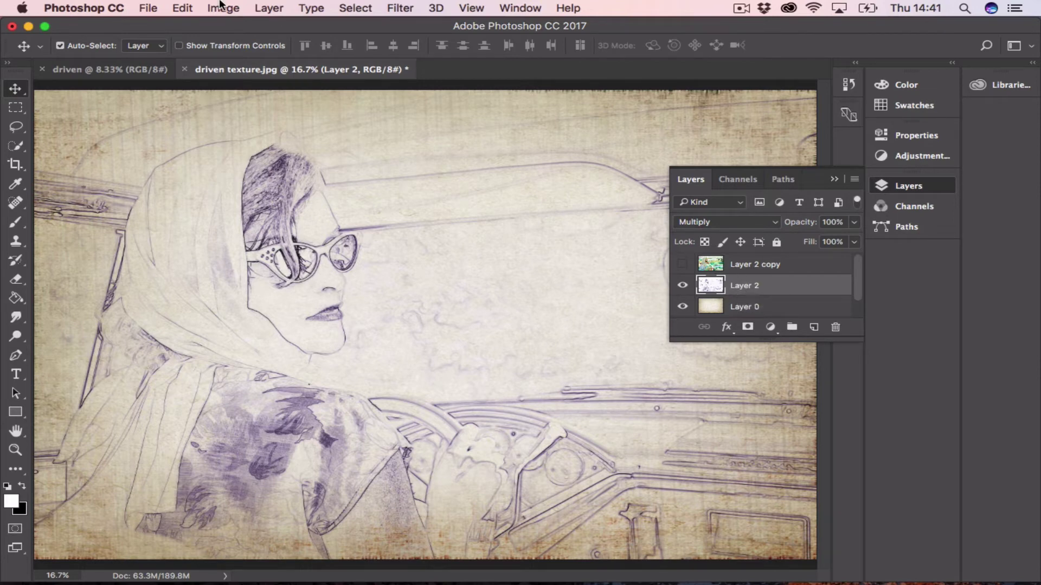
- Strengthen the sketch lines on Layer 2 with a Levels adjustment, using input levels 117, 1.26 and 214
{"action": "left_click", "coordinate": [208, 8]}
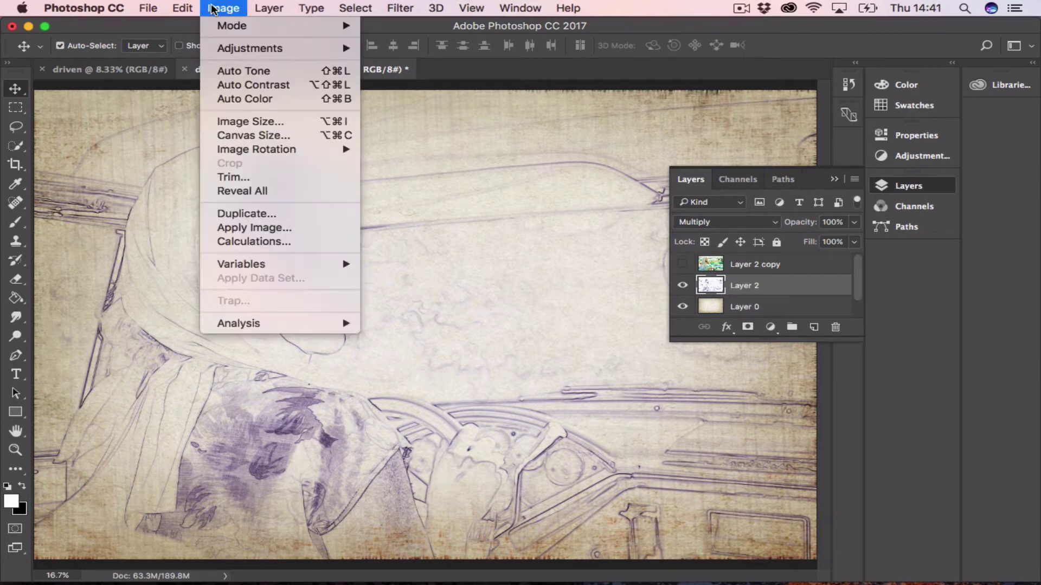
{"action": "mouse_move", "coordinate": [241, 50]}
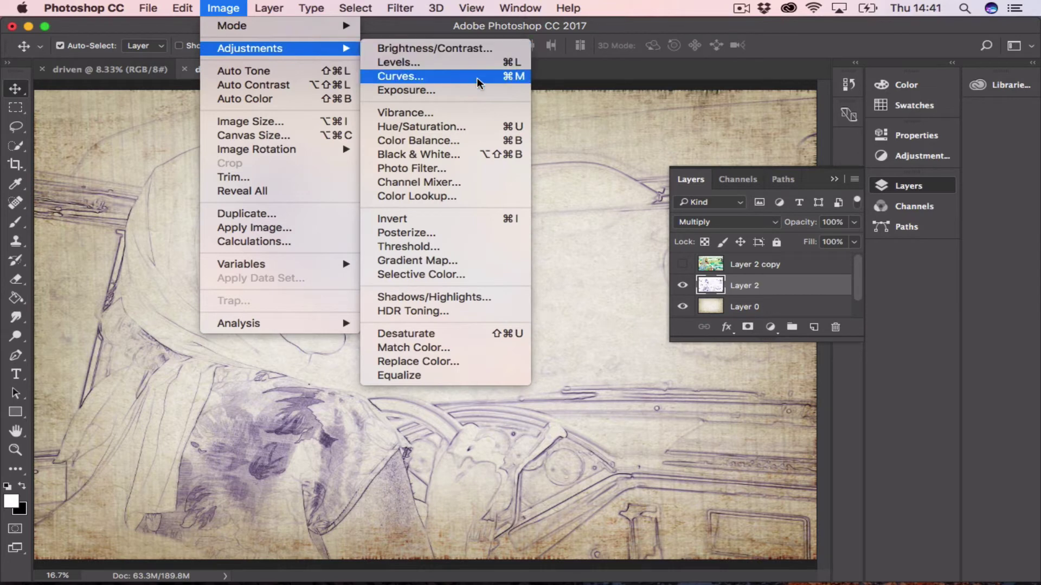
{"action": "left_click", "coordinate": [410, 65]}
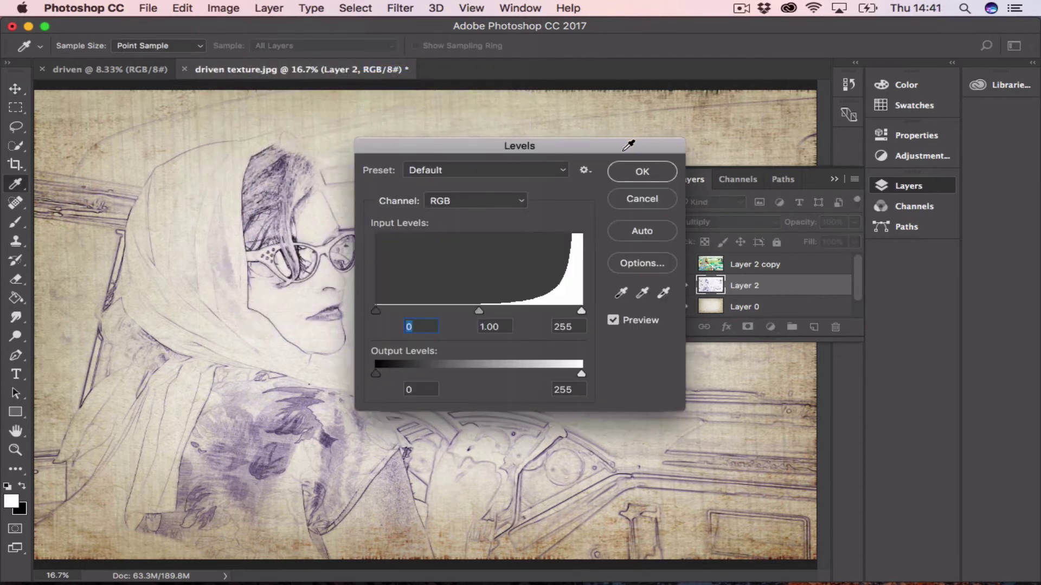
{"action": "left_click_drag", "start_coordinate": [684, 154], "coordinate": [772, 147]}
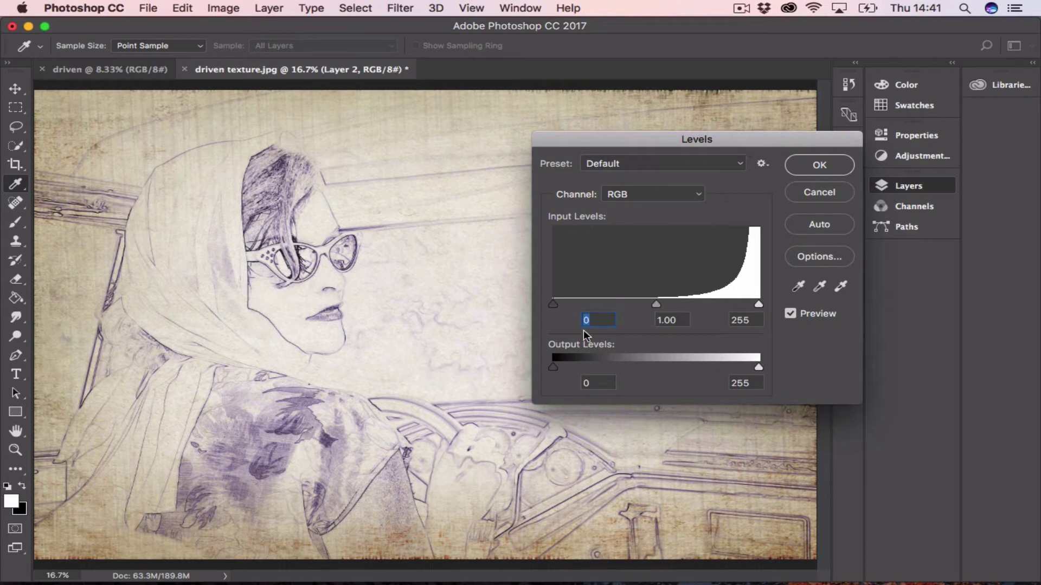
{"action": "left_click_drag", "start_coordinate": [724, 140], "coordinate": [820, 164]}
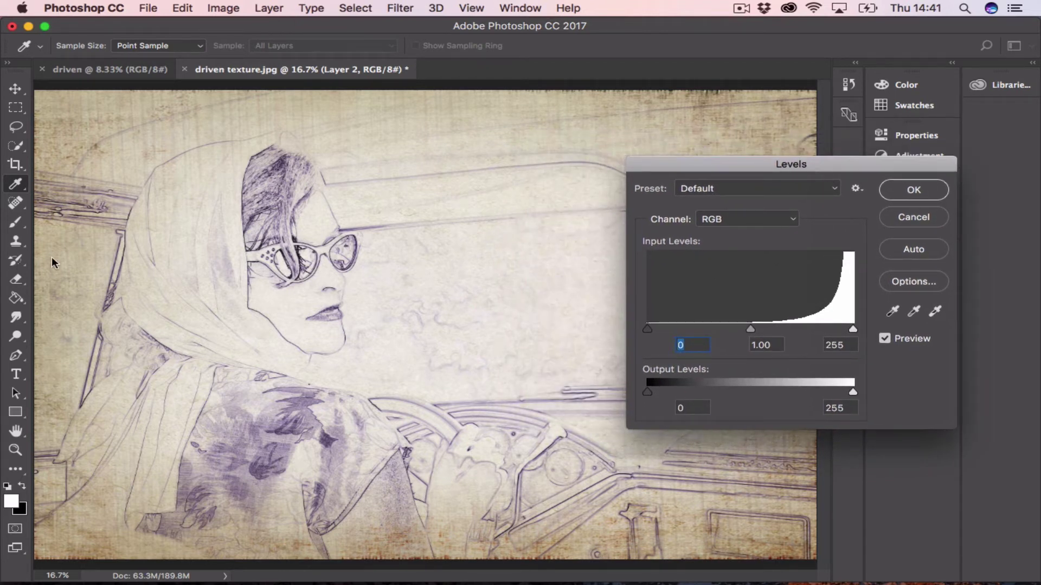
{"action": "left_click_drag", "start_coordinate": [853, 329], "coordinate": [817, 335]}
{"action": "left_click_drag", "start_coordinate": [827, 333], "coordinate": [817, 334]}
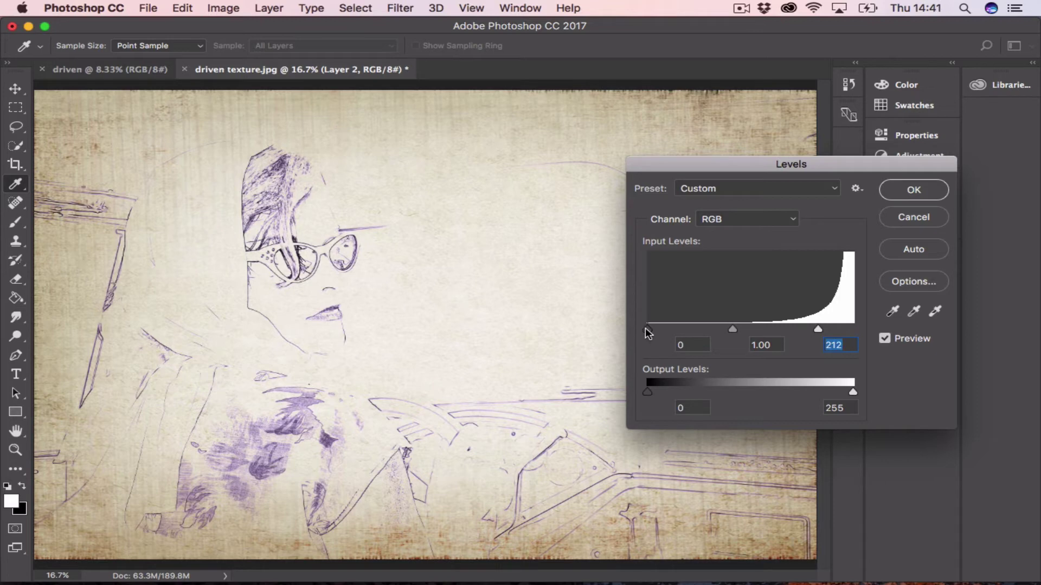
{"action": "left_click_drag", "start_coordinate": [646, 329], "coordinate": [736, 329]}
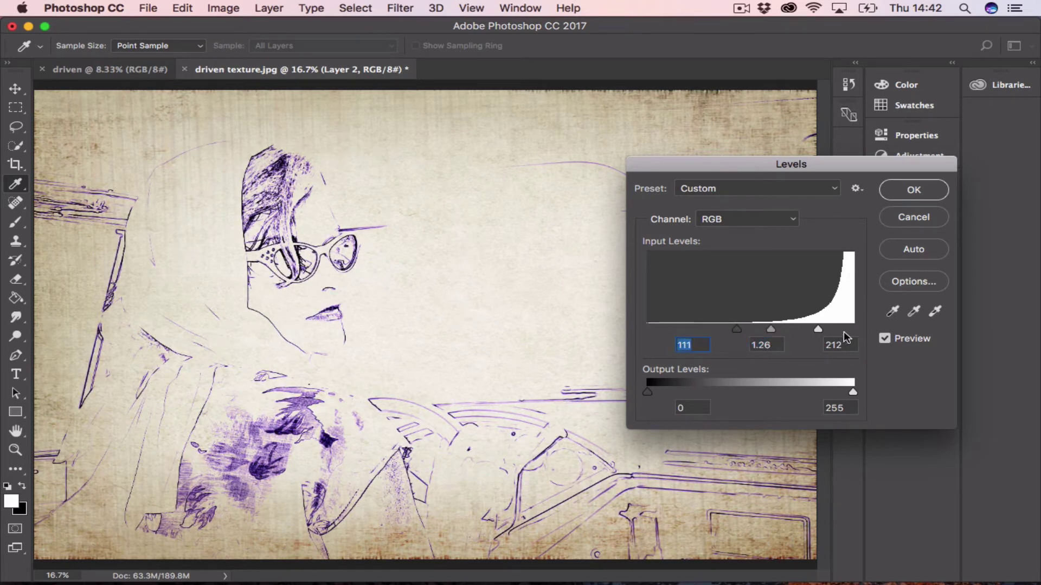
{"action": "mouse_move", "coordinate": [815, 329]}
{"action": "left_mouse_down"}
{"action": "mouse_move", "coordinate": [828, 329]}
{"action": "mouse_move", "coordinate": [819, 328]}
{"action": "left_mouse_up"}
{"action": "left_click_drag", "start_coordinate": [741, 327], "coordinate": [740, 328]}
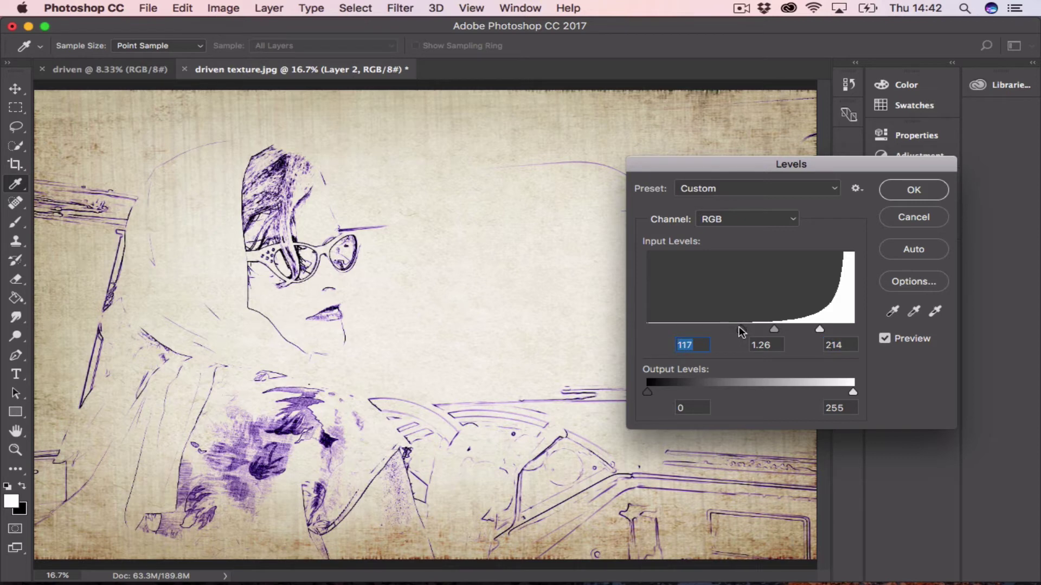
{"action": "left_click", "coordinate": [930, 194]}
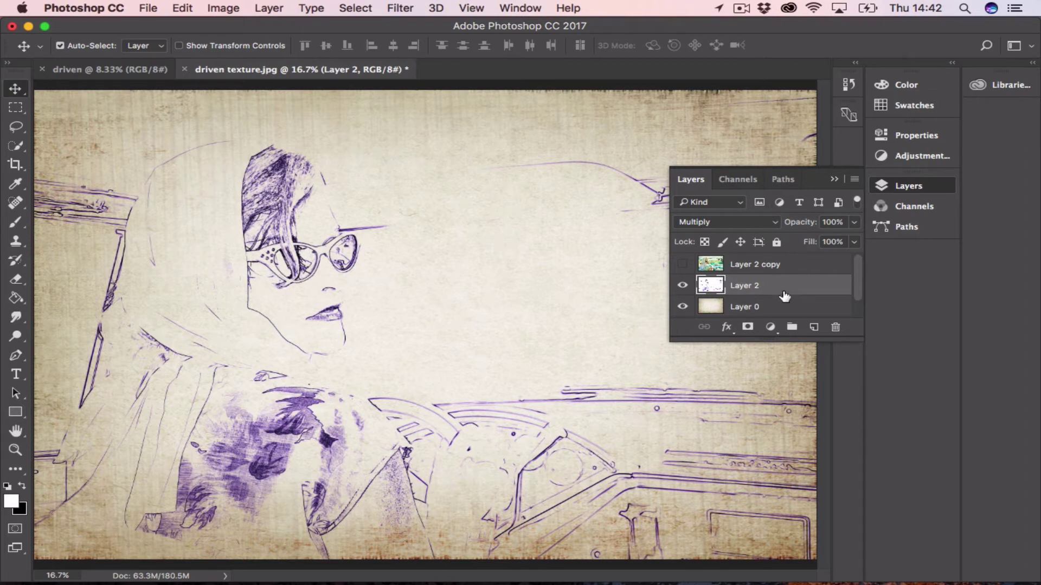
- Select Layer 2 copy, make it visible, and open the Filter Gallery for it
{"action": "left_click", "coordinate": [710, 266]}
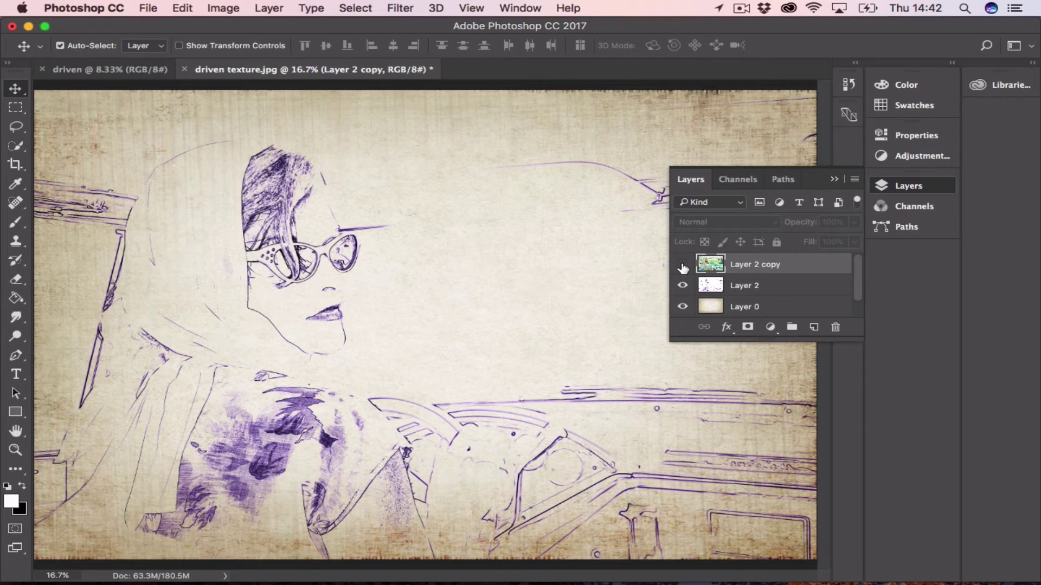
{"action": "left_click", "coordinate": [682, 265]}
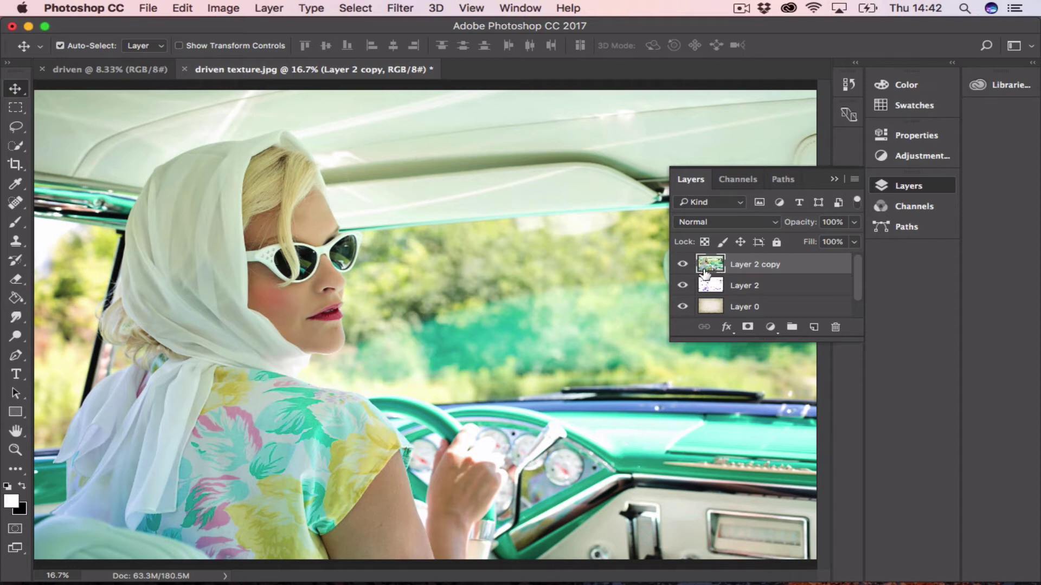
{"action": "left_click", "coordinate": [396, 11]}
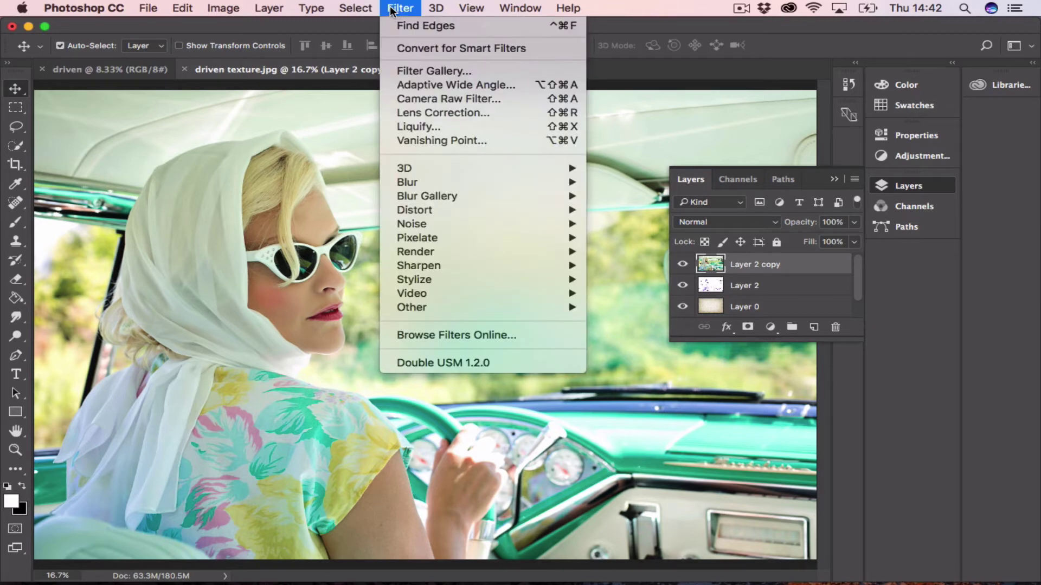
{"action": "left_click", "coordinate": [407, 74]}
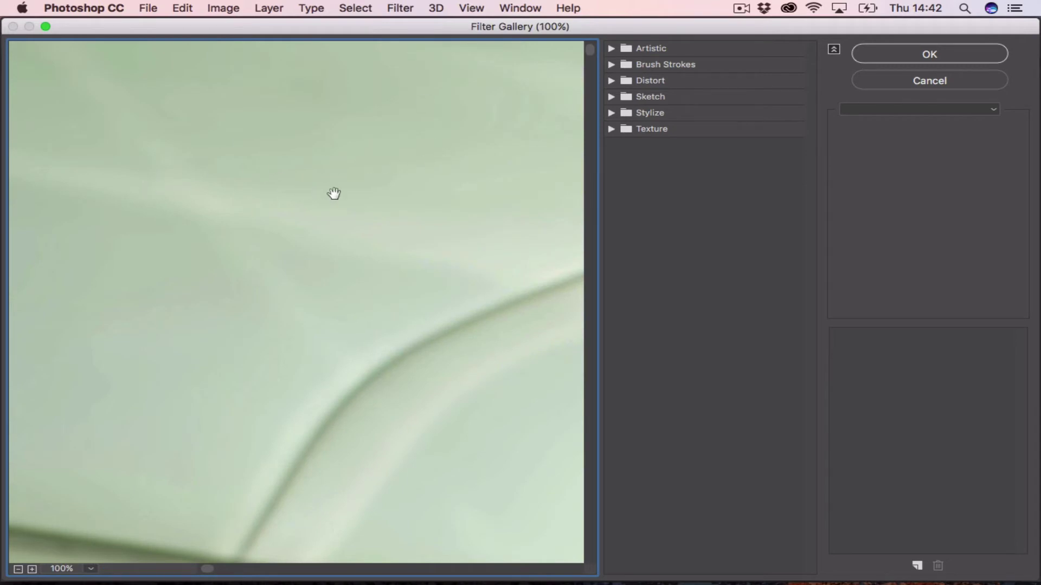
{"action": "left_click", "coordinate": [18, 568]}
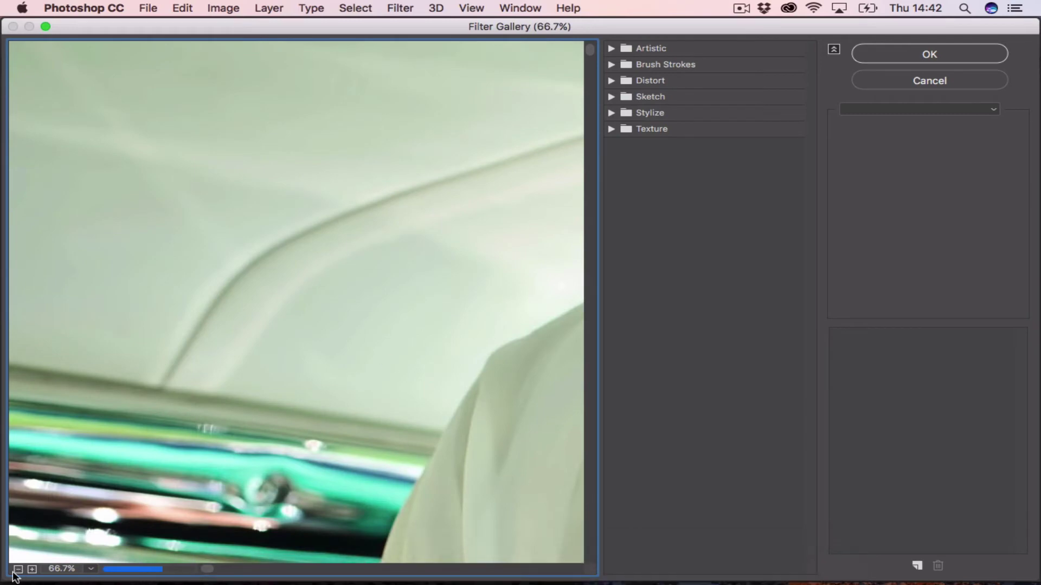
{"action": "left_click", "coordinate": [18, 569]}
{"action": "left_click", "coordinate": [18, 570]}
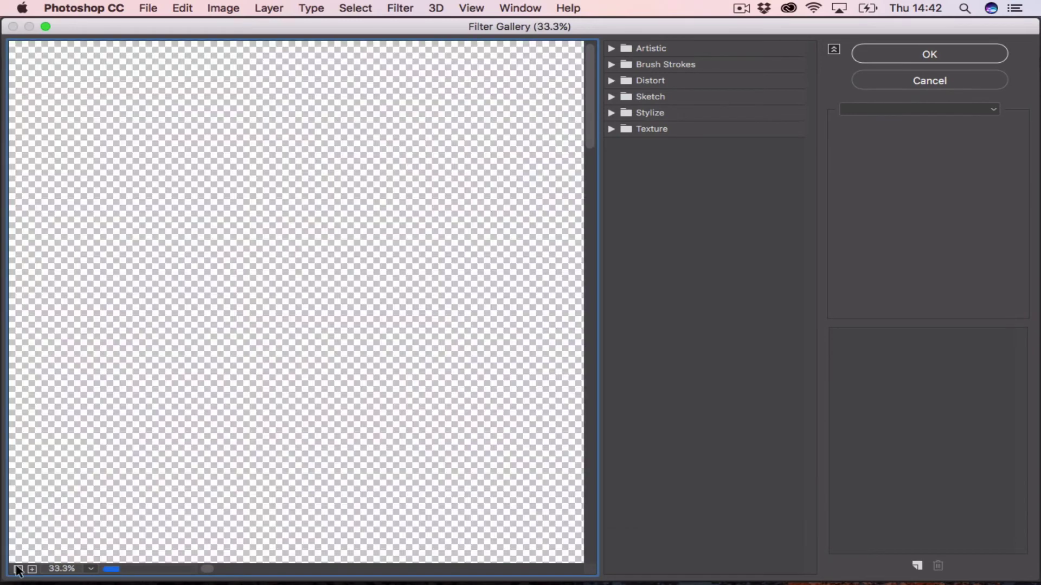
{"action": "left_click", "coordinate": [18, 569]}
{"action": "left_click", "coordinate": [18, 570]}
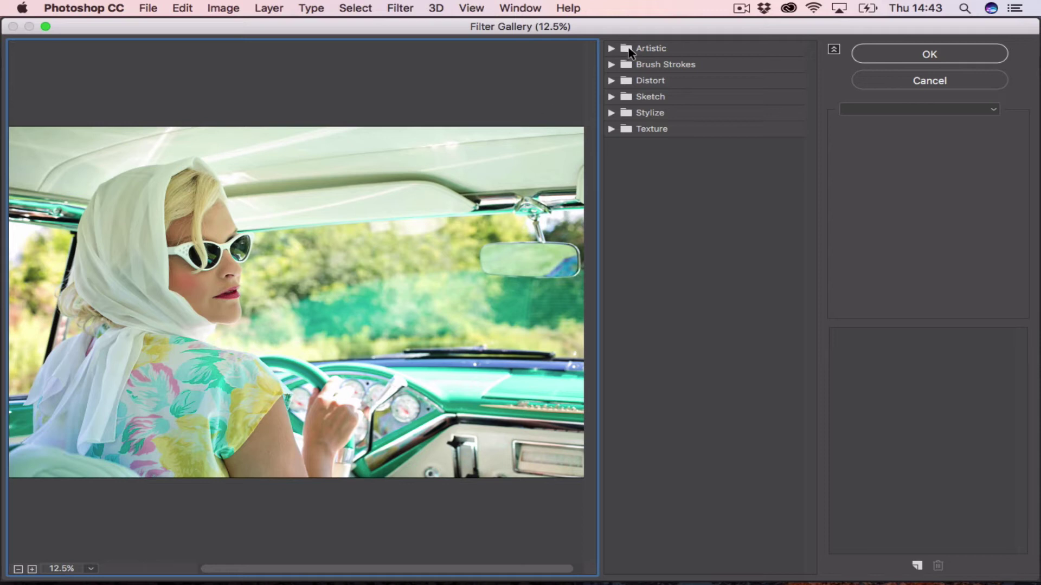
- Apply the Grain texture filter to Layer 2 copy with Speckle grain type, intensity 21 and contrast 24
{"action": "left_click", "coordinate": [611, 130]}
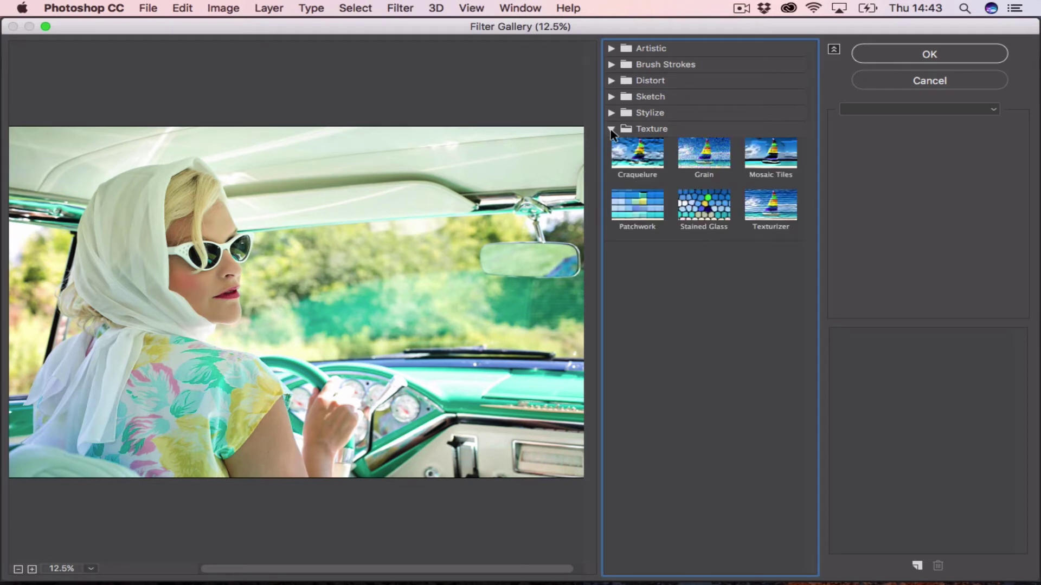
{"action": "left_click", "coordinate": [710, 159]}
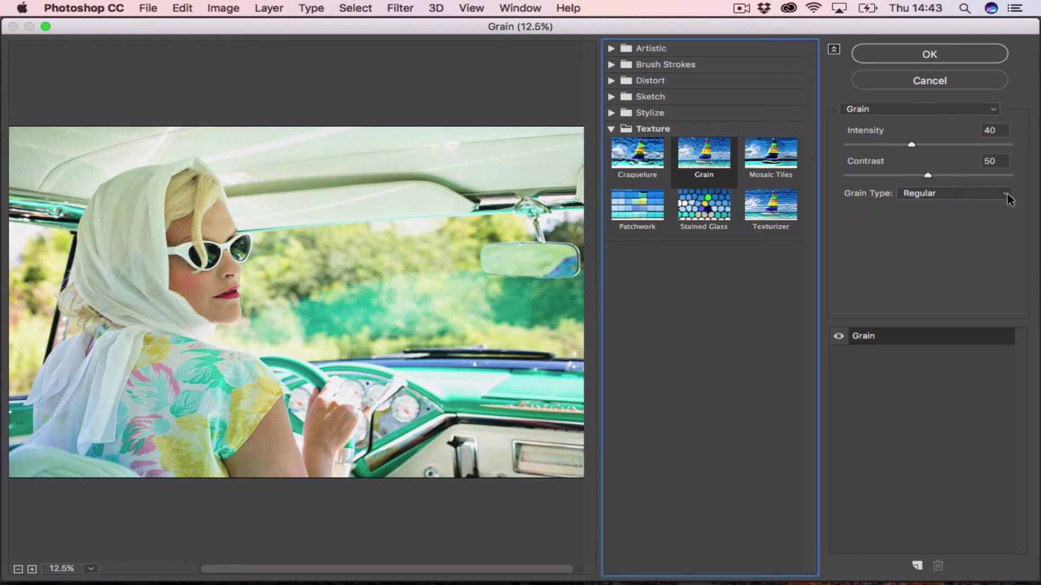
{"action": "left_click", "coordinate": [985, 194]}
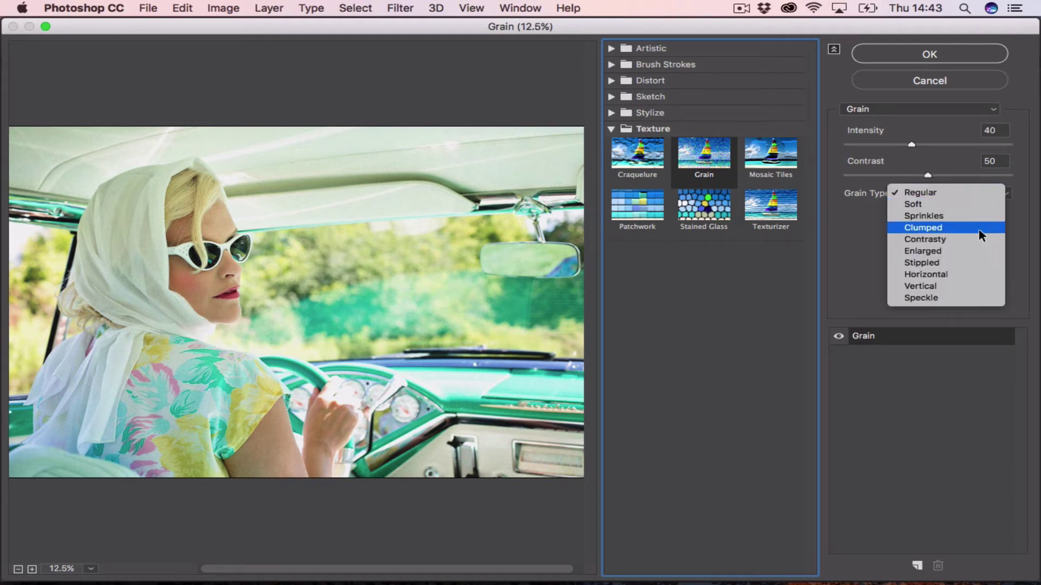
{"action": "left_click", "coordinate": [918, 300]}
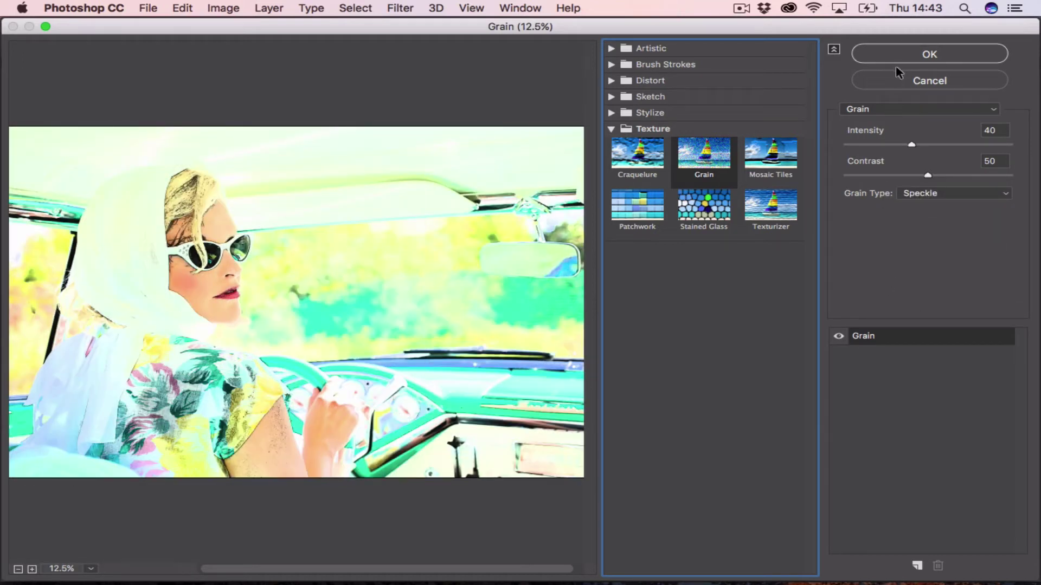
{"action": "left_click_drag", "start_coordinate": [914, 145], "coordinate": [869, 146]}
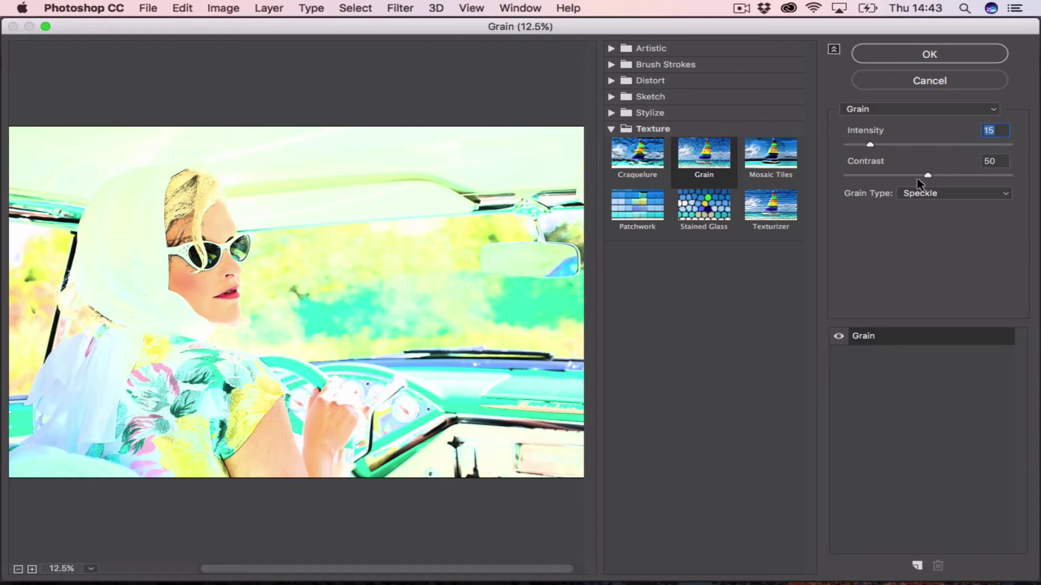
{"action": "left_click_drag", "start_coordinate": [927, 176], "coordinate": [902, 147]}
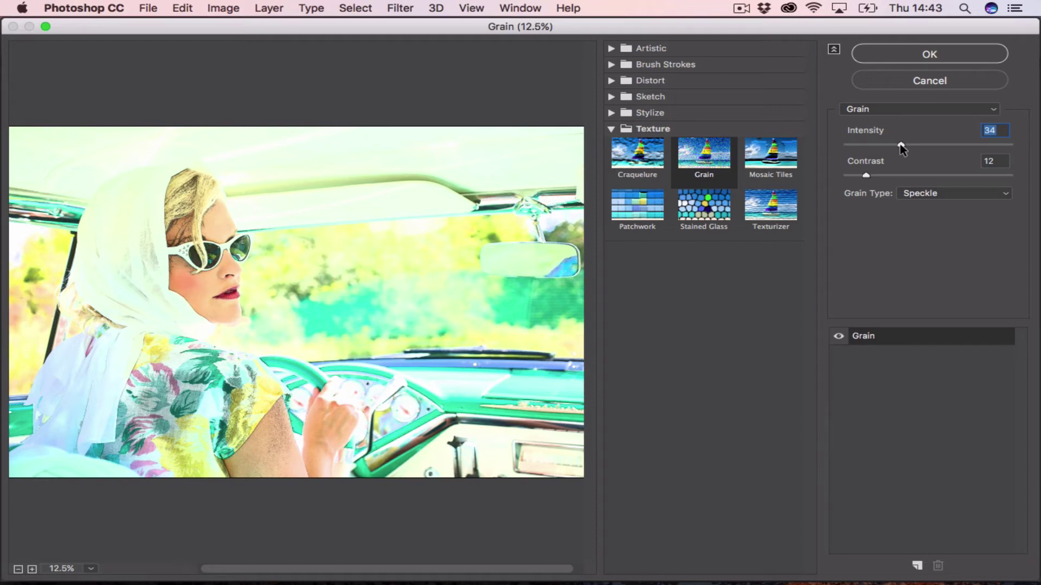
{"action": "left_click_drag", "start_coordinate": [865, 177], "coordinate": [879, 145]}
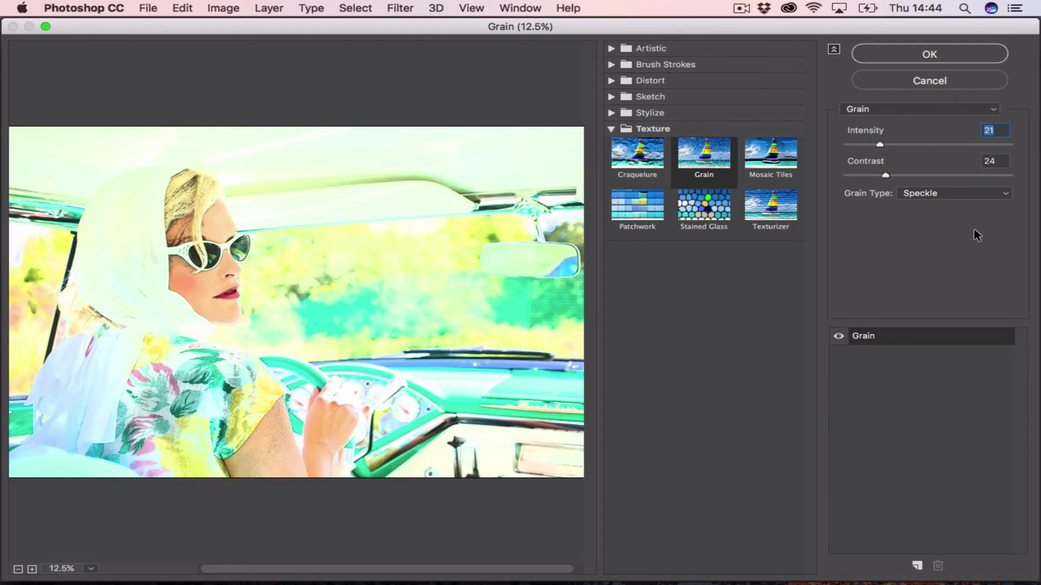
{"action": "left_click", "coordinate": [921, 56]}
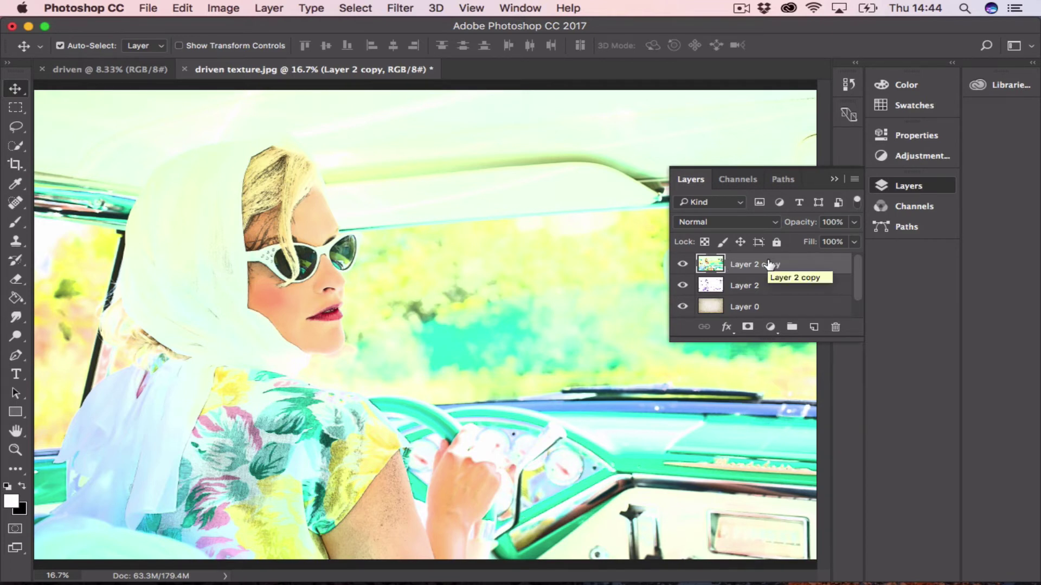
- Add a black layer mask to Layer 2 copy to hide the whole layer, and collapse the layers list
{"action": "left_click", "coordinate": [748, 328], "text": "alt"}
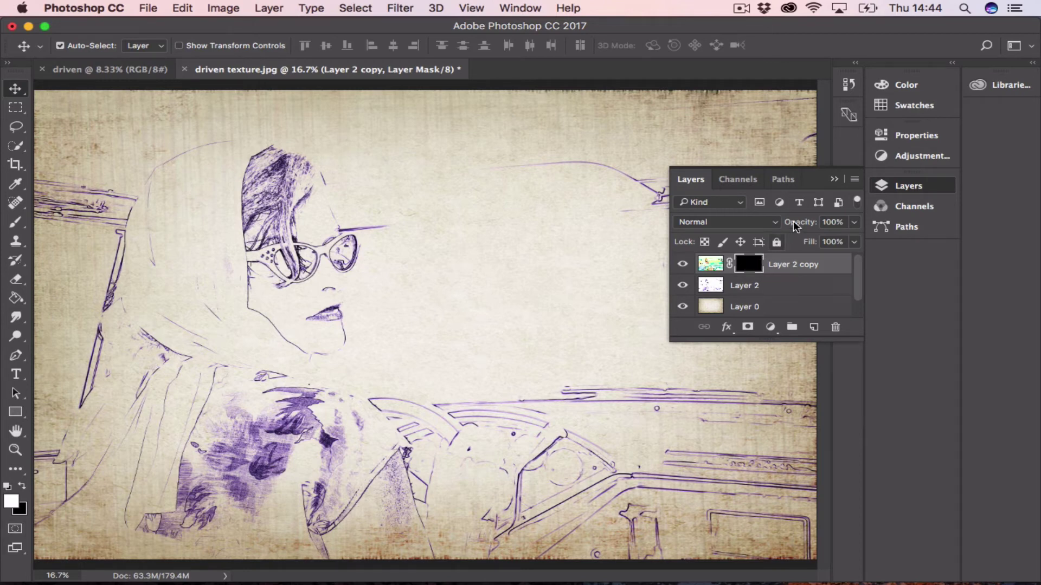
{"action": "left_click", "coordinate": [833, 180]}
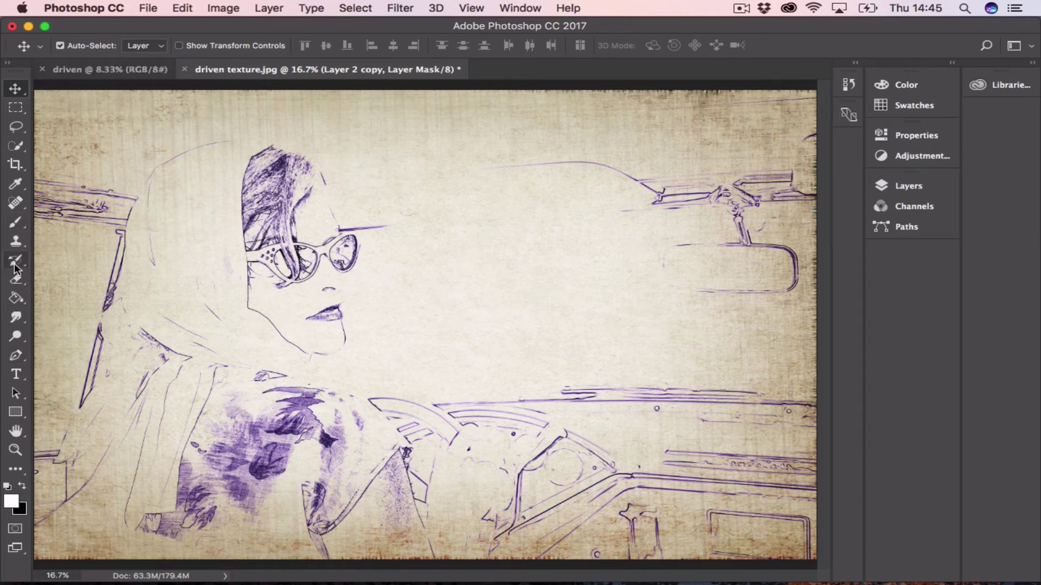
- With a soft white brush at 0% hardness, about 250 px, paint on the Layer 2 copy mask to reveal colour in the headscarf, hair and face
{"action": "left_click", "coordinate": [16, 224]}
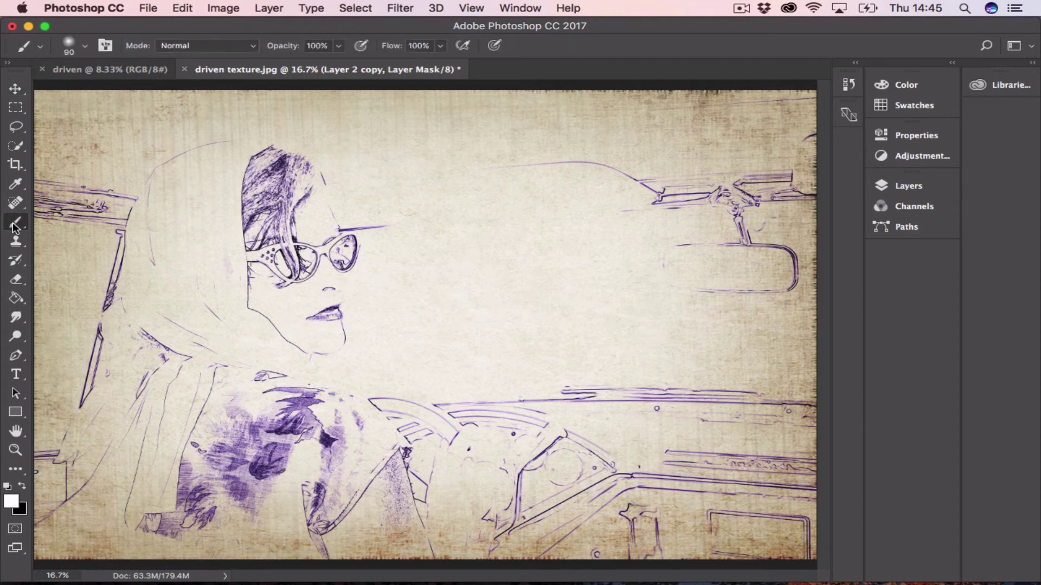
{"action": "left_click", "coordinate": [84, 46]}
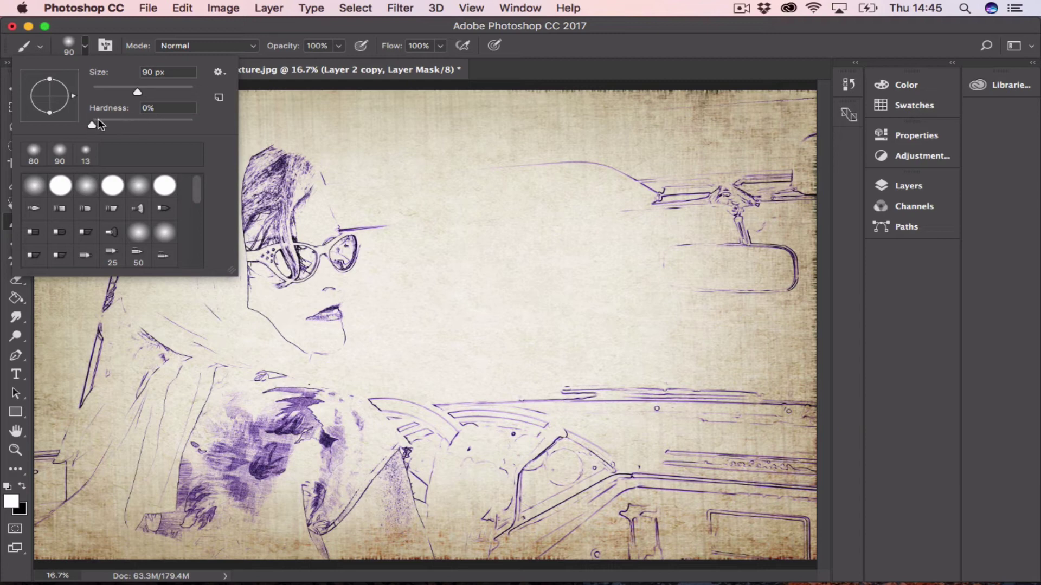
{"action": "left_click", "coordinate": [626, 58]}
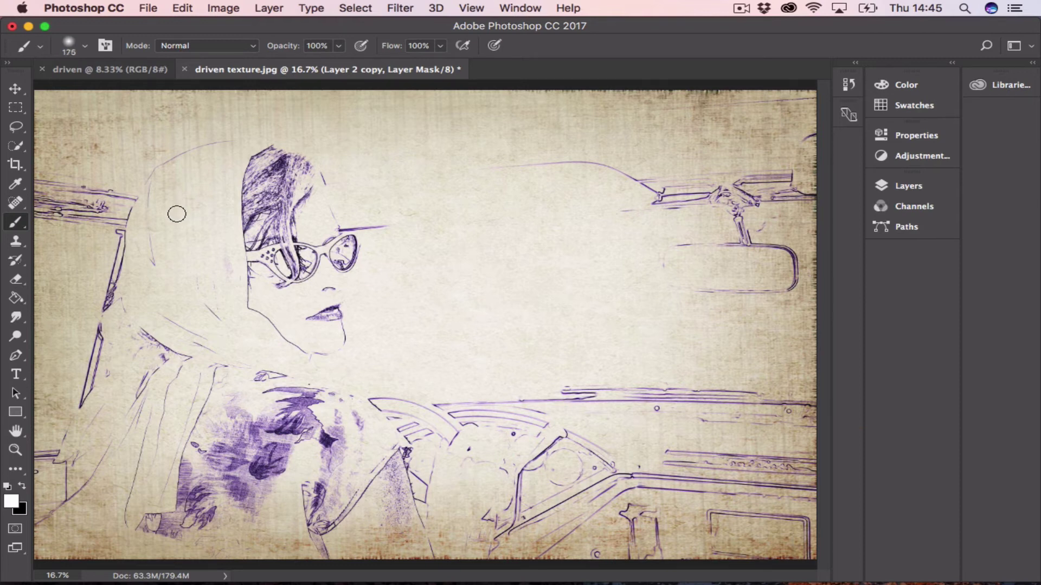
{"action": "key", "text": "bracketright"}
{"action": "key", "text": "bracketright"}
{"action": "key", "text": "bracketright"}
{"action": "key", "text": "bracketleft"}
{"action": "key", "text": "bracketleft"}
{"action": "key", "text": "bracketleft"}
{"action": "key", "text": "bracketright"}
{"action": "key", "text": "bracketright"}
{"action": "key", "text": "bracketright"}
{"action": "key", "text": "bracketright"}
{"action": "key", "text": "bracketright"}
{"action": "mouse_move", "coordinate": [244, 187]}
{"action": "left_mouse_down"}
{"action": "mouse_move", "coordinate": [258, 168]}
{"action": "mouse_move", "coordinate": [222, 182]}
{"action": "mouse_move", "coordinate": [330, 70]}
{"action": "mouse_move", "coordinate": [185, 188]}
{"action": "mouse_move", "coordinate": [177, 203]}
{"action": "mouse_move", "coordinate": [222, 174]}
{"action": "mouse_move", "coordinate": [206, 224]}
{"action": "mouse_move", "coordinate": [214, 261]}
{"action": "left_mouse_up"}
{"action": "mouse_move", "coordinate": [265, 176]}
{"action": "left_mouse_down"}
{"action": "mouse_move", "coordinate": [282, 250]}
{"action": "mouse_move", "coordinate": [288, 207]}
{"action": "mouse_move", "coordinate": [301, 261]}
{"action": "mouse_move", "coordinate": [289, 210]}
{"action": "mouse_move", "coordinate": [295, 298]}
{"action": "mouse_move", "coordinate": [304, 259]}
{"action": "left_mouse_up"}
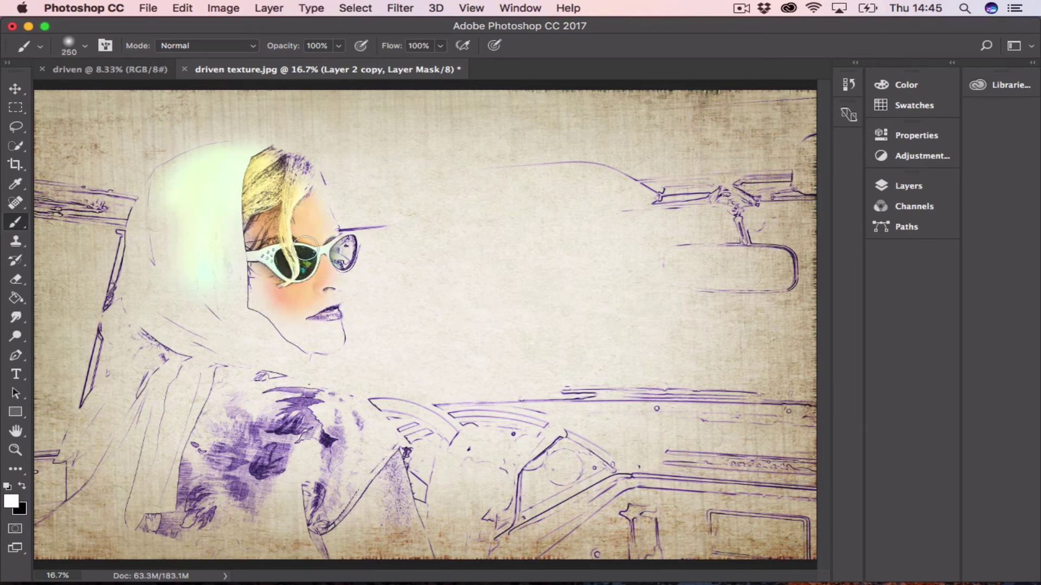
- Reduce the brush to 175 px and reveal the colour in the far lens of the sunglasses
{"action": "key", "text": "bracketleft"}
{"action": "key", "text": "bracketleft"}
{"action": "key", "text": "bracketleft"}
{"action": "key", "text": "bracketleft"}
{"action": "key", "text": "bracketleft"}
{"action": "left_click_drag", "start_coordinate": [348, 245], "coordinate": [343, 253]}
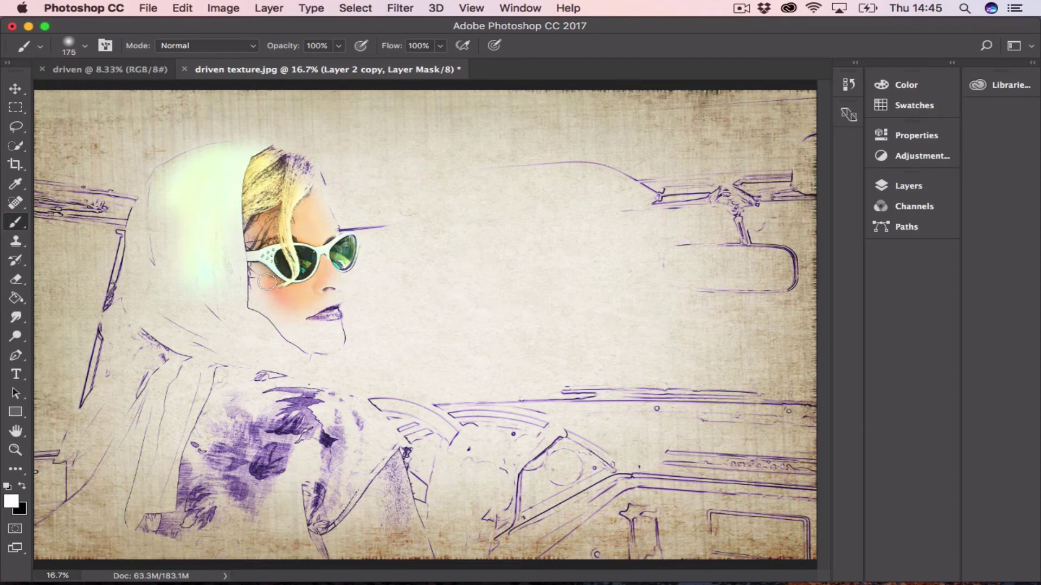
- Enlarge the brush to 700 px and reveal the colour of the headscarf, blouse, lower face, arm, steering wheel and dashboard
{"action": "key", "text": "bracketright"}
{"action": "key", "text": "bracketright"}
{"action": "key", "text": "bracketright"}
{"action": "key", "text": "bracketright"}
{"action": "key", "text": "bracketright"}
{"action": "key", "text": "bracketright"}
{"action": "key", "text": "bracketright"}
{"action": "mouse_move", "coordinate": [178, 227]}
{"action": "left_mouse_down"}
{"action": "mouse_move", "coordinate": [191, 307]}
{"action": "mouse_move", "coordinate": [212, 298]}
{"action": "mouse_move", "coordinate": [199, 315]}
{"action": "mouse_move", "coordinate": [199, 367]}
{"action": "mouse_move", "coordinate": [176, 395]}
{"action": "mouse_move", "coordinate": [142, 330]}
{"action": "mouse_move", "coordinate": [157, 386]}
{"action": "mouse_move", "coordinate": [124, 469]}
{"action": "mouse_move", "coordinate": [132, 420]}
{"action": "mouse_move", "coordinate": [109, 460]}
{"action": "mouse_move", "coordinate": [97, 513]}
{"action": "mouse_move", "coordinate": [174, 520]}
{"action": "mouse_move", "coordinate": [170, 527]}
{"action": "mouse_move", "coordinate": [273, 504]}
{"action": "mouse_move", "coordinate": [200, 412]}
{"action": "mouse_move", "coordinate": [273, 456]}
{"action": "mouse_move", "coordinate": [274, 416]}
{"action": "left_mouse_up"}
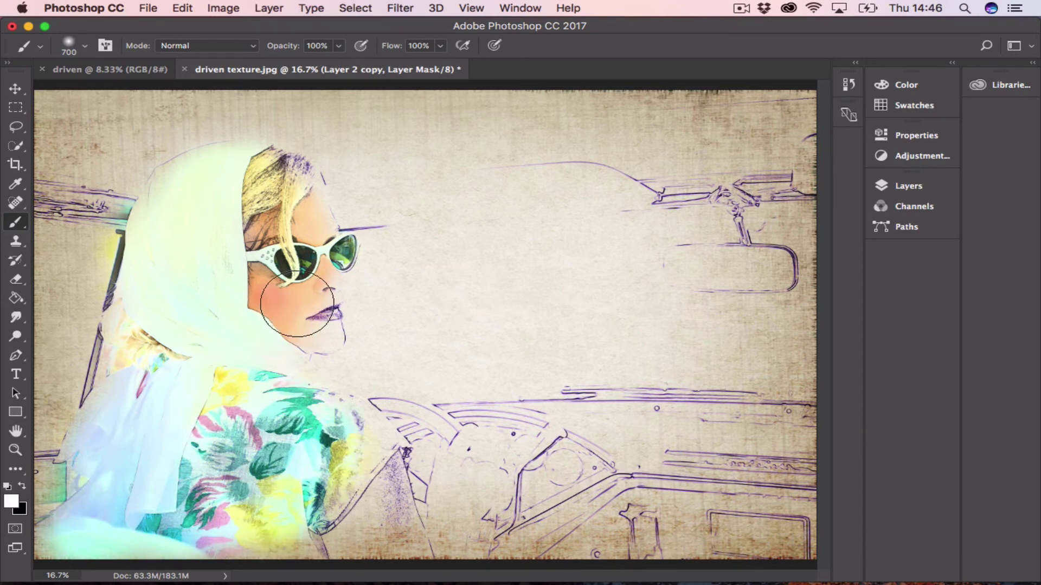
{"action": "mouse_move", "coordinate": [297, 304]}
{"action": "left_mouse_down"}
{"action": "mouse_move", "coordinate": [311, 336]}
{"action": "mouse_move", "coordinate": [269, 274]}
{"action": "mouse_move", "coordinate": [314, 342]}
{"action": "mouse_move", "coordinate": [280, 283]}
{"action": "mouse_move", "coordinate": [286, 196]}
{"action": "mouse_move", "coordinate": [261, 181]}
{"action": "mouse_move", "coordinate": [290, 233]}
{"action": "left_mouse_up"}
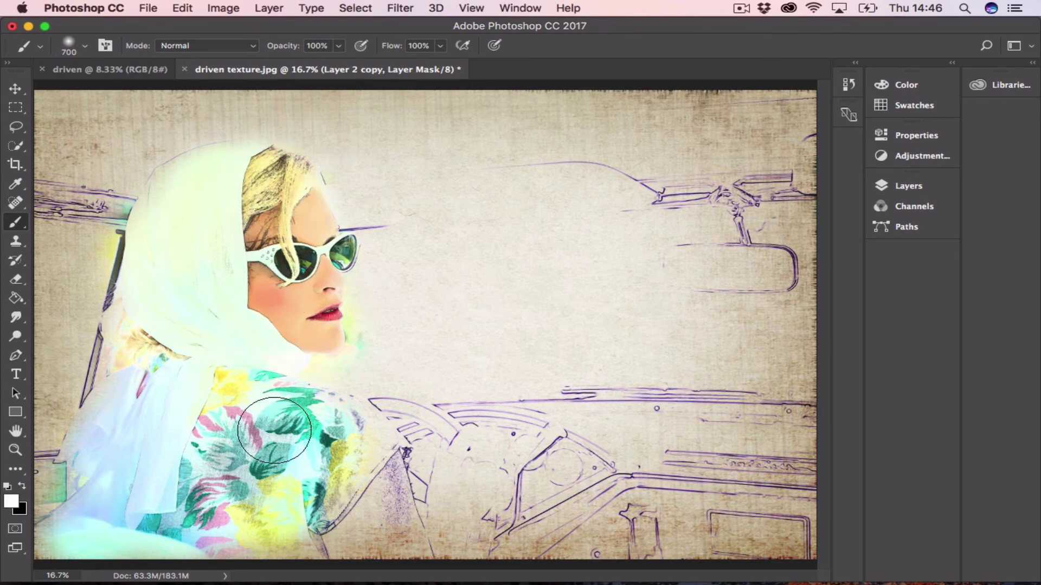
{"action": "mouse_move", "coordinate": [275, 430]}
{"action": "left_mouse_down"}
{"action": "mouse_move", "coordinate": [406, 446]}
{"action": "mouse_move", "coordinate": [357, 434]}
{"action": "mouse_move", "coordinate": [592, 446]}
{"action": "mouse_move", "coordinate": [730, 433]}
{"action": "mouse_move", "coordinate": [589, 450]}
{"action": "mouse_move", "coordinate": [902, 440]}
{"action": "mouse_move", "coordinate": [608, 513]}
{"action": "mouse_move", "coordinate": [278, 530]}
{"action": "mouse_move", "coordinate": [899, 513]}
{"action": "mouse_move", "coordinate": [465, 488]}
{"action": "left_mouse_up"}
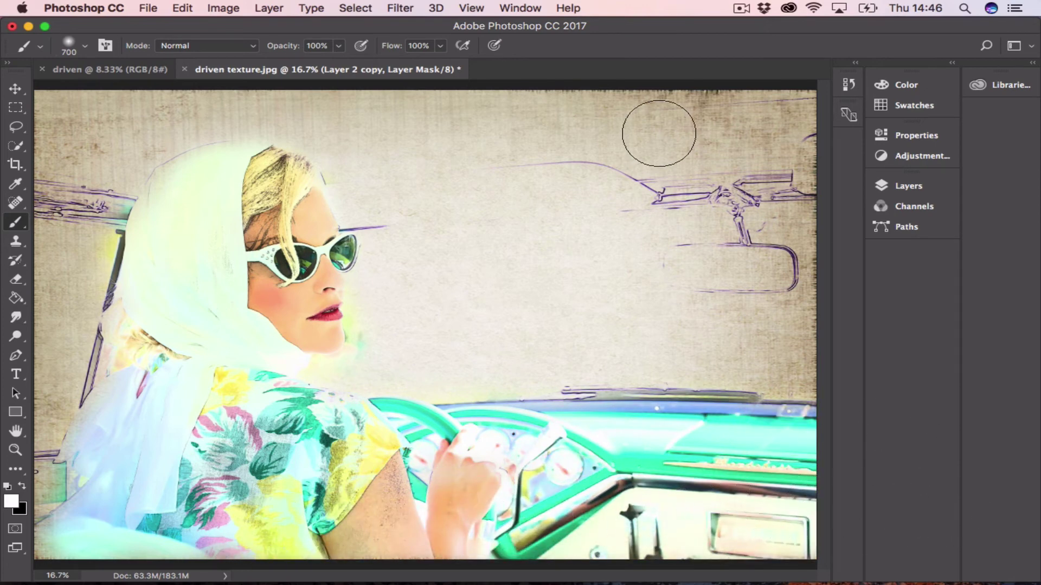
- Reduce the brush to 400 px and reveal the colour of the sun visor, windscreen frame, rear-view mirror and remaining edges
{"action": "key", "text": "bracketleft"}
{"action": "key", "text": "bracketleft"}
{"action": "key", "text": "bracketleft"}
{"action": "mouse_move", "coordinate": [688, 260]}
{"action": "left_mouse_down"}
{"action": "mouse_move", "coordinate": [746, 260]}
{"action": "mouse_move", "coordinate": [777, 274]}
{"action": "mouse_move", "coordinate": [666, 269]}
{"action": "mouse_move", "coordinate": [678, 255]}
{"action": "mouse_move", "coordinate": [733, 259]}
{"action": "mouse_move", "coordinate": [683, 281]}
{"action": "mouse_move", "coordinate": [773, 272]}
{"action": "mouse_move", "coordinate": [739, 239]}
{"action": "mouse_move", "coordinate": [743, 178]}
{"action": "mouse_move", "coordinate": [574, 203]}
{"action": "mouse_move", "coordinate": [792, 187]}
{"action": "mouse_move", "coordinate": [282, 196]}
{"action": "mouse_move", "coordinate": [591, 176]}
{"action": "mouse_move", "coordinate": [457, 209]}
{"action": "mouse_move", "coordinate": [791, 203]}
{"action": "mouse_move", "coordinate": [861, 157]}
{"action": "mouse_move", "coordinate": [799, 149]}
{"action": "mouse_move", "coordinate": [714, 191]}
{"action": "mouse_move", "coordinate": [347, 239]}
{"action": "left_mouse_up"}
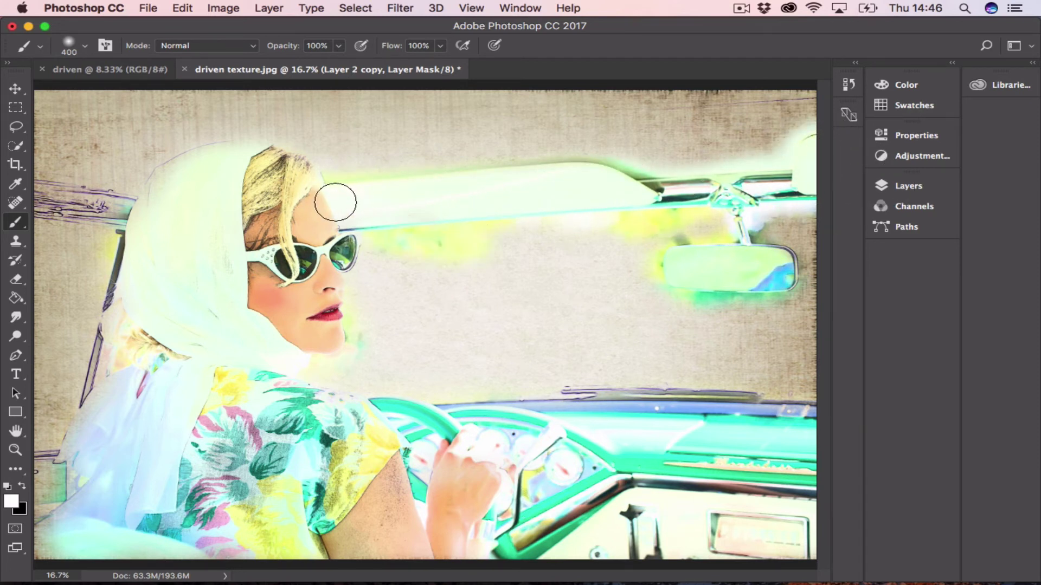
{"action": "mouse_move", "coordinate": [335, 202]}
{"action": "left_mouse_down"}
{"action": "mouse_move", "coordinate": [244, 200]}
{"action": "mouse_move", "coordinate": [456, 187]}
{"action": "mouse_move", "coordinate": [154, 200]}
{"action": "mouse_move", "coordinate": [190, 176]}
{"action": "left_mouse_up"}
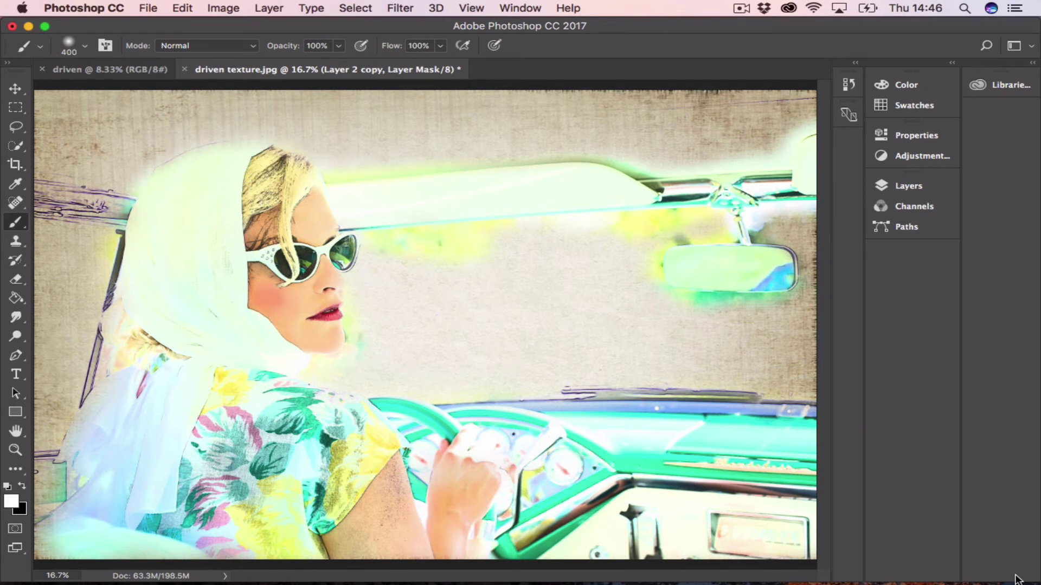
{"action": "left_click_drag", "start_coordinate": [795, 527], "coordinate": [750, 526]}
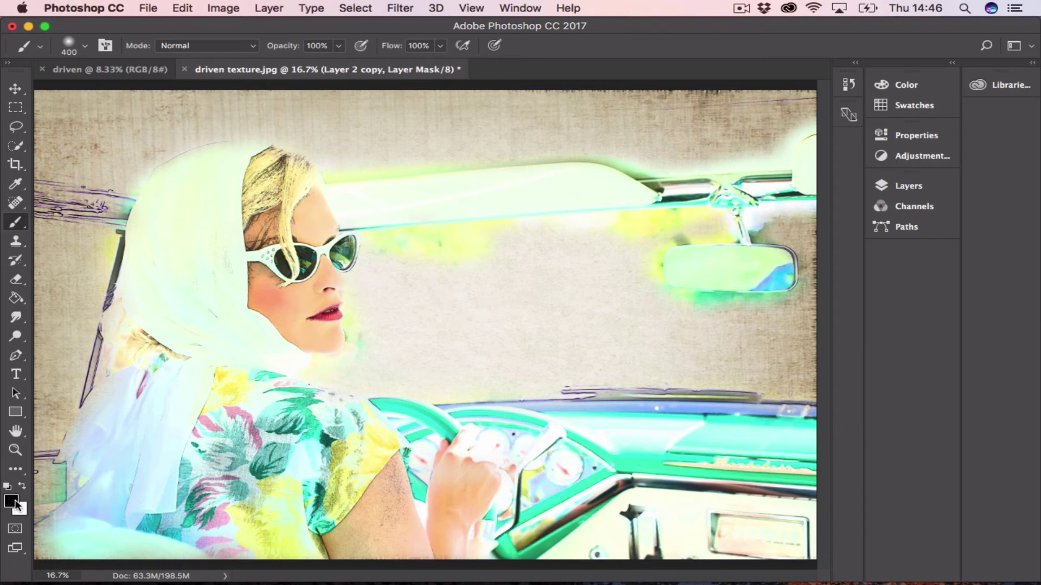
- Paint the mask with black at 400 px to hide the colour spill around the mirror, windscreen frame, visor and headscarf
{"action": "left_click", "coordinate": [23, 484]}
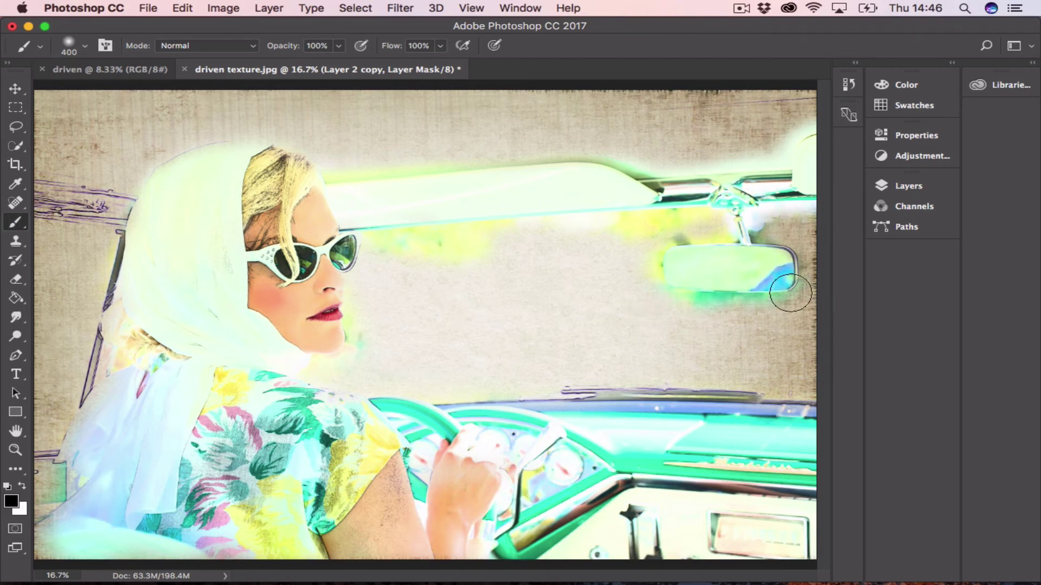
{"action": "mouse_move", "coordinate": [690, 324]}
{"action": "left_mouse_down"}
{"action": "mouse_move", "coordinate": [600, 268]}
{"action": "mouse_move", "coordinate": [619, 241]}
{"action": "mouse_move", "coordinate": [627, 291]}
{"action": "mouse_move", "coordinate": [629, 276]}
{"action": "mouse_move", "coordinate": [649, 313]}
{"action": "mouse_move", "coordinate": [649, 305]}
{"action": "mouse_move", "coordinate": [692, 311]}
{"action": "mouse_move", "coordinate": [656, 290]}
{"action": "mouse_move", "coordinate": [618, 212]}
{"action": "mouse_move", "coordinate": [668, 226]}
{"action": "mouse_move", "coordinate": [387, 260]}
{"action": "mouse_move", "coordinate": [517, 240]}
{"action": "mouse_move", "coordinate": [431, 249]}
{"action": "mouse_move", "coordinate": [460, 246]}
{"action": "mouse_move", "coordinate": [409, 169]}
{"action": "mouse_move", "coordinate": [374, 153]}
{"action": "mouse_move", "coordinate": [648, 126]}
{"action": "mouse_move", "coordinate": [810, 126]}
{"action": "mouse_move", "coordinate": [766, 142]}
{"action": "mouse_move", "coordinate": [810, 137]}
{"action": "mouse_move", "coordinate": [651, 156]}
{"action": "mouse_move", "coordinate": [519, 133]}
{"action": "mouse_move", "coordinate": [395, 137]}
{"action": "mouse_move", "coordinate": [335, 151]}
{"action": "mouse_move", "coordinate": [391, 149]}
{"action": "mouse_move", "coordinate": [240, 123]}
{"action": "mouse_move", "coordinate": [84, 152]}
{"action": "mouse_move", "coordinate": [156, 210]}
{"action": "left_mouse_up"}
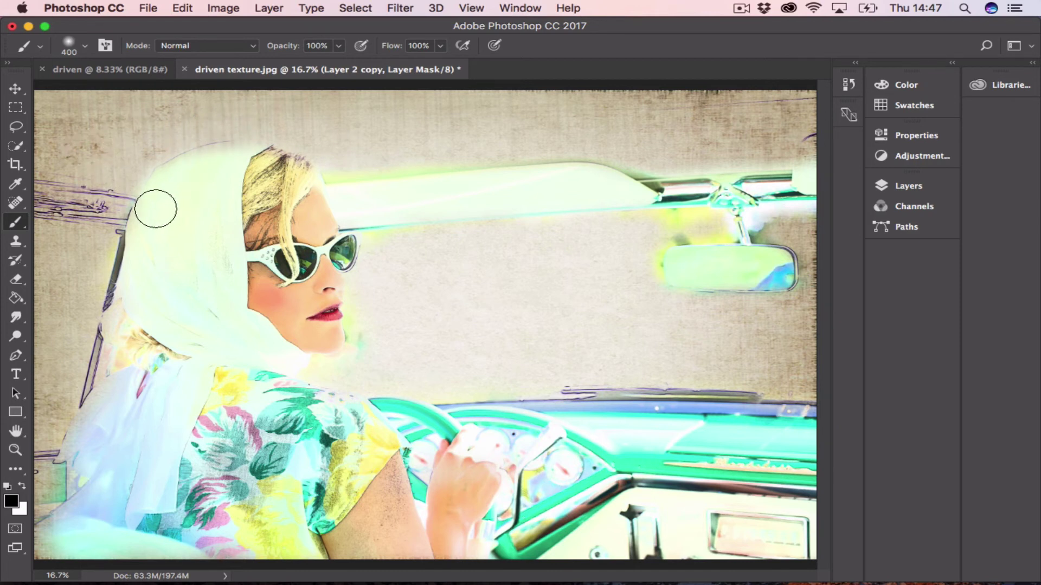
- With a 175 px brush, restore the headscarf's upper edge in white and mask the colour spill beside the chin in black
{"action": "left_click", "coordinate": [22, 487]}
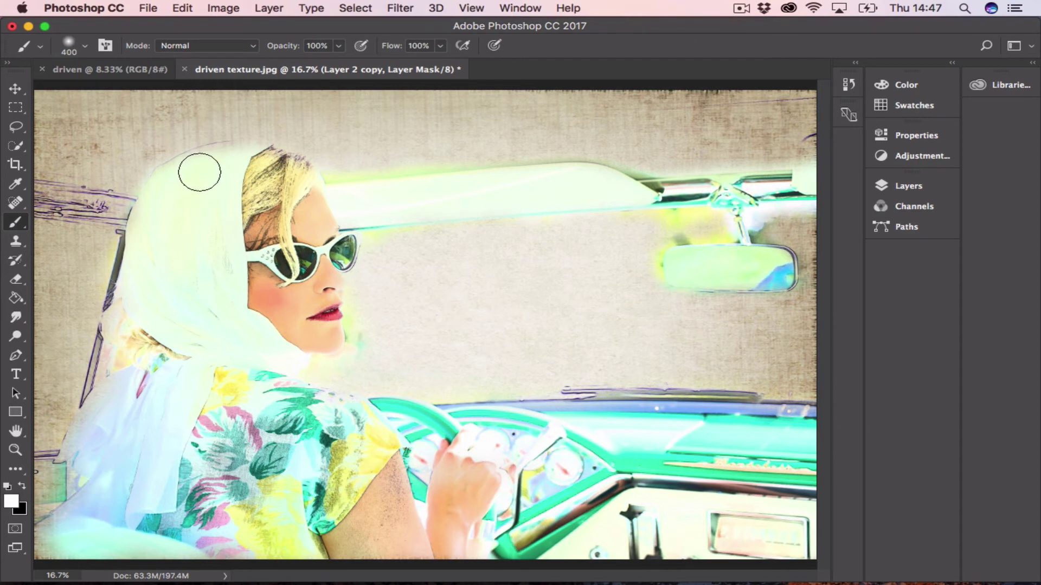
{"action": "key", "text": "bracketleft"}
{"action": "key", "text": "bracketleft"}
{"action": "key", "text": "bracketleft"}
{"action": "key", "text": "bracketleft"}
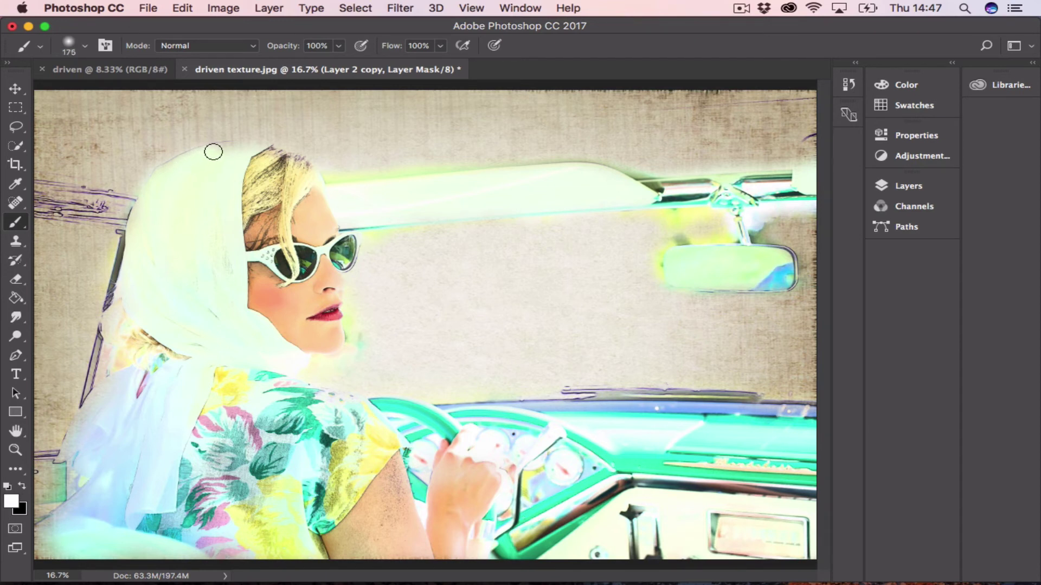
{"action": "mouse_move", "coordinate": [213, 151]}
{"action": "left_mouse_down"}
{"action": "mouse_move", "coordinate": [275, 158]}
{"action": "mouse_move", "coordinate": [201, 166]}
{"action": "left_mouse_up"}
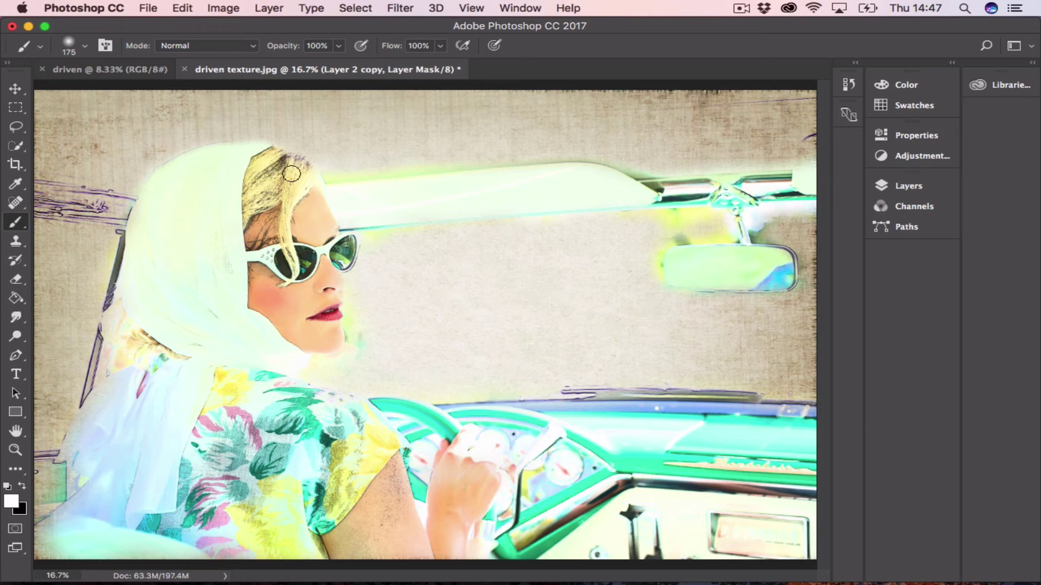
{"action": "left_click", "coordinate": [24, 484]}
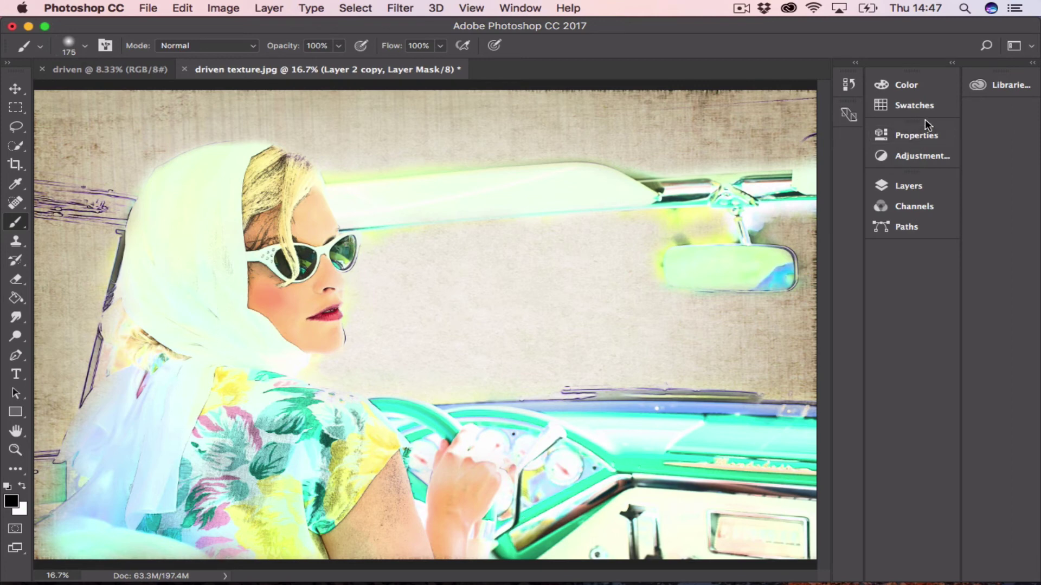
- Change the blend mode of Layer 2 copy to Multiply
{"action": "left_click", "coordinate": [916, 185]}
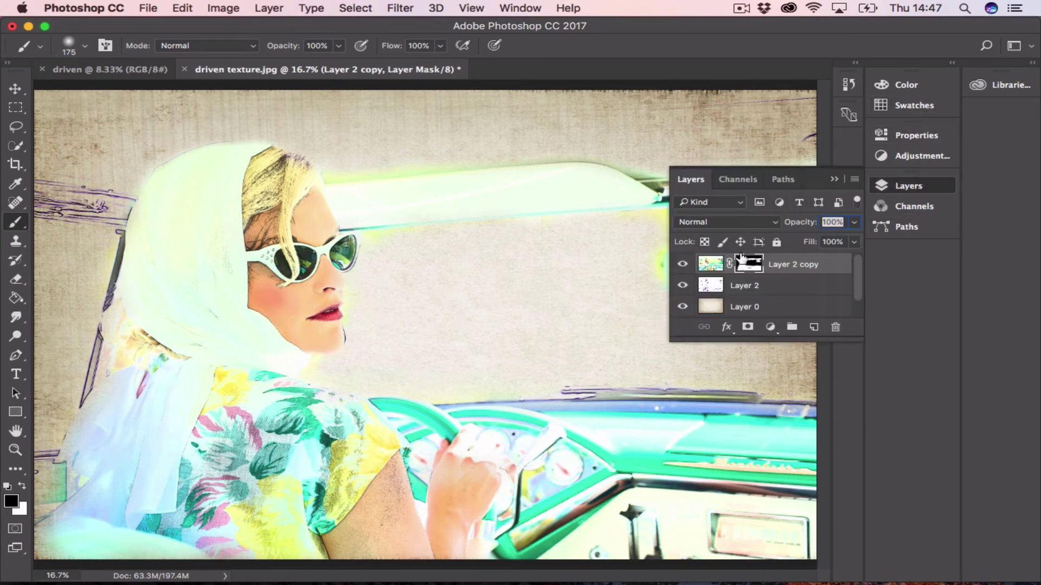
{"action": "left_click", "coordinate": [741, 224]}
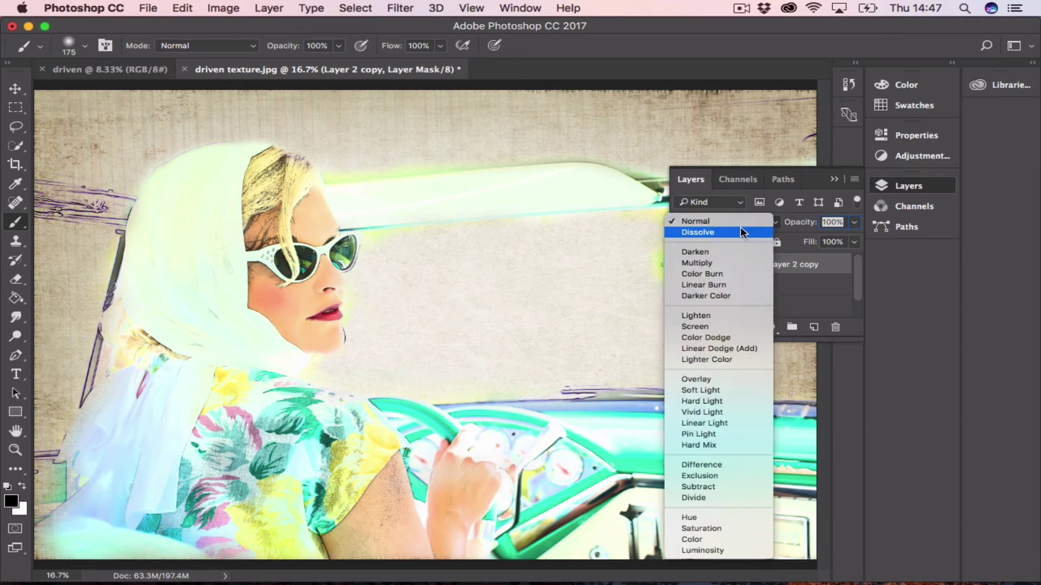
{"action": "left_click", "coordinate": [721, 263]}
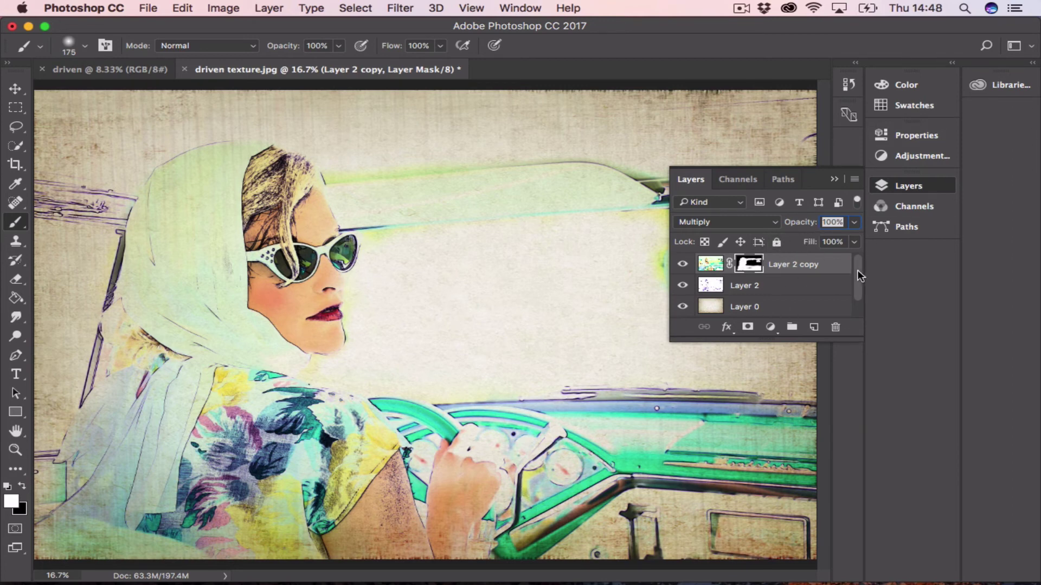
- Select Layer 2 copy and lower its opacity to 70%
{"action": "left_click_drag", "start_coordinate": [858, 270], "coordinate": [857, 291]}
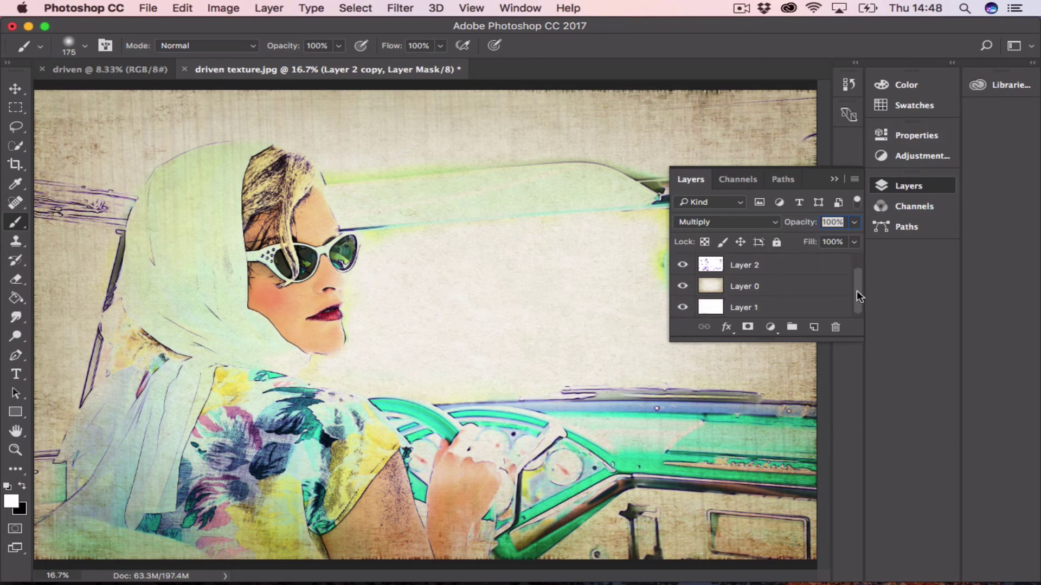
{"action": "left_click", "coordinate": [787, 270]}
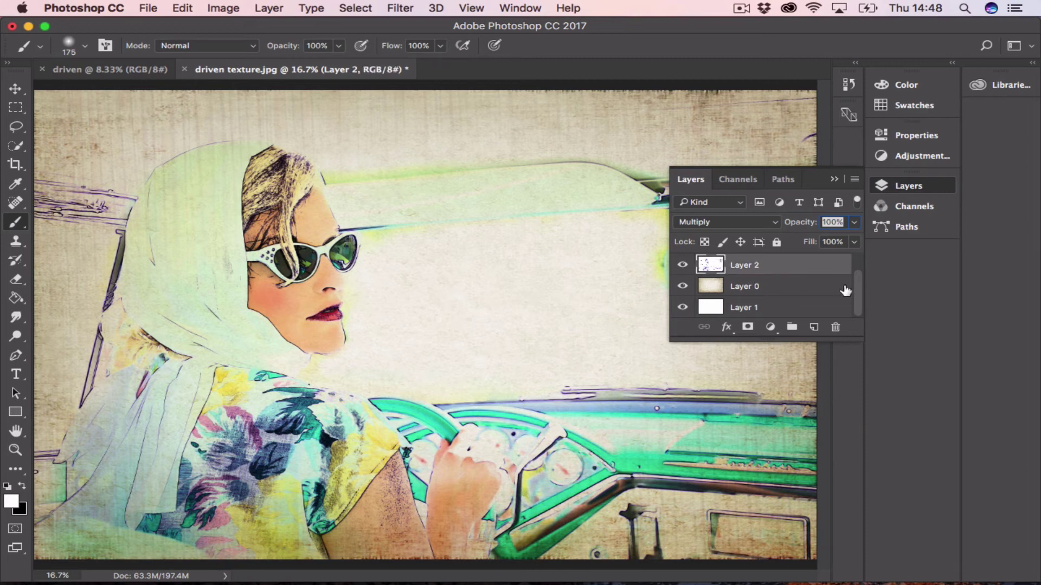
{"action": "left_click_drag", "start_coordinate": [863, 296], "coordinate": [866, 259]}
{"action": "left_click", "coordinate": [787, 265]}
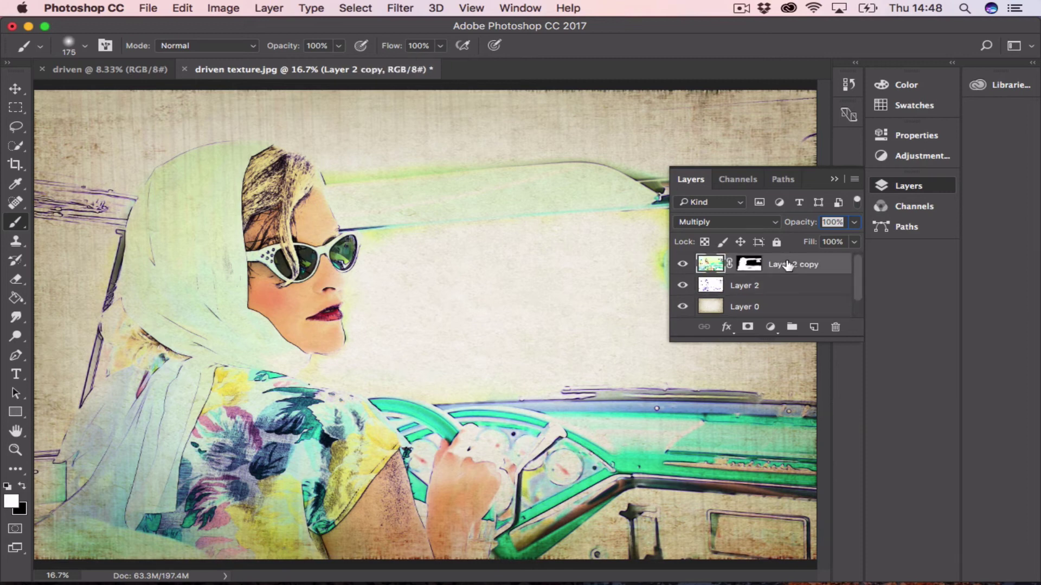
{"action": "left_click", "coordinate": [852, 226]}
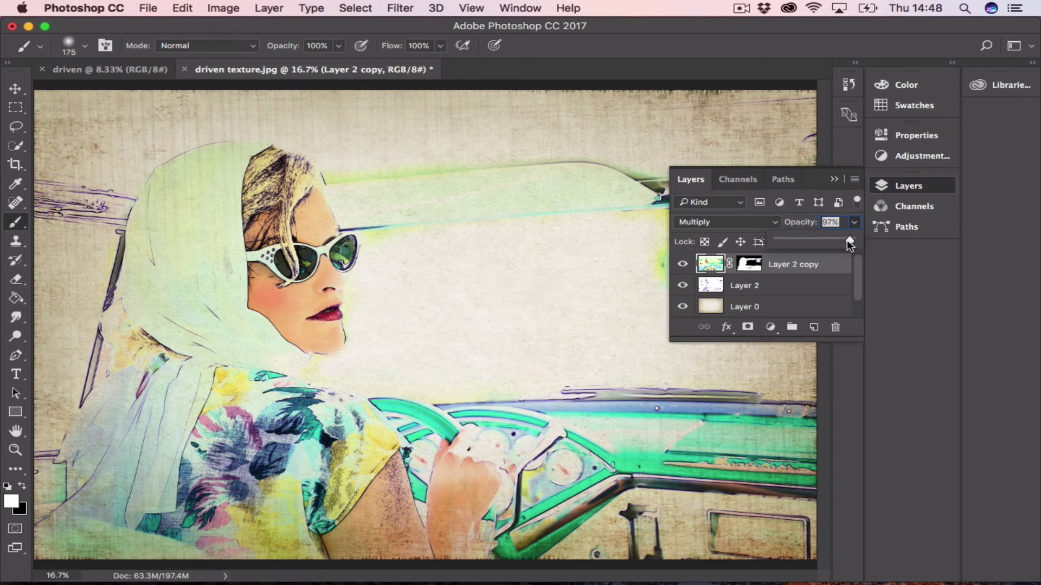
{"action": "left_click_drag", "start_coordinate": [847, 240], "coordinate": [829, 240]}
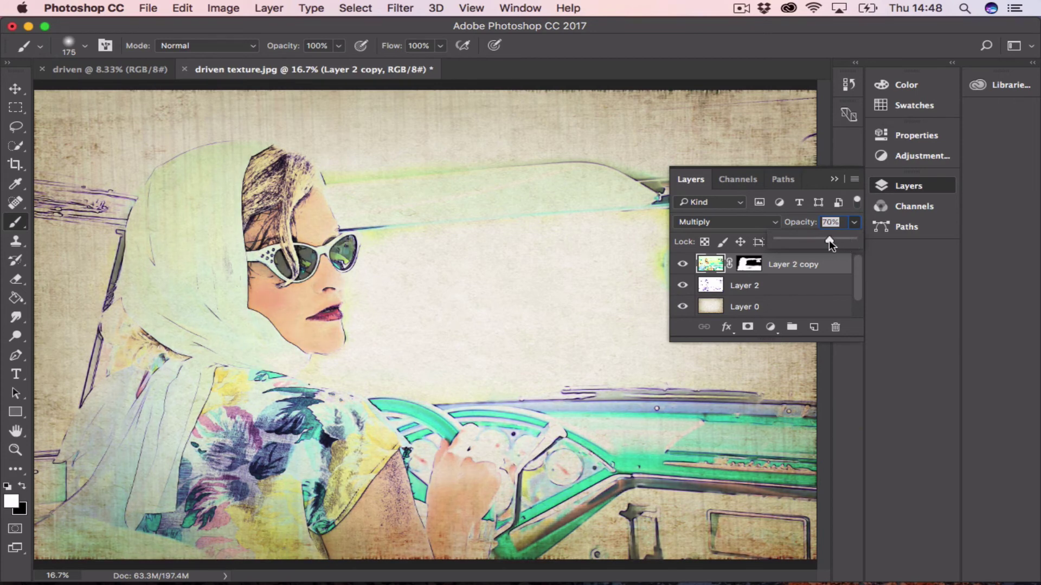
{"action": "left_click", "coordinate": [837, 178]}
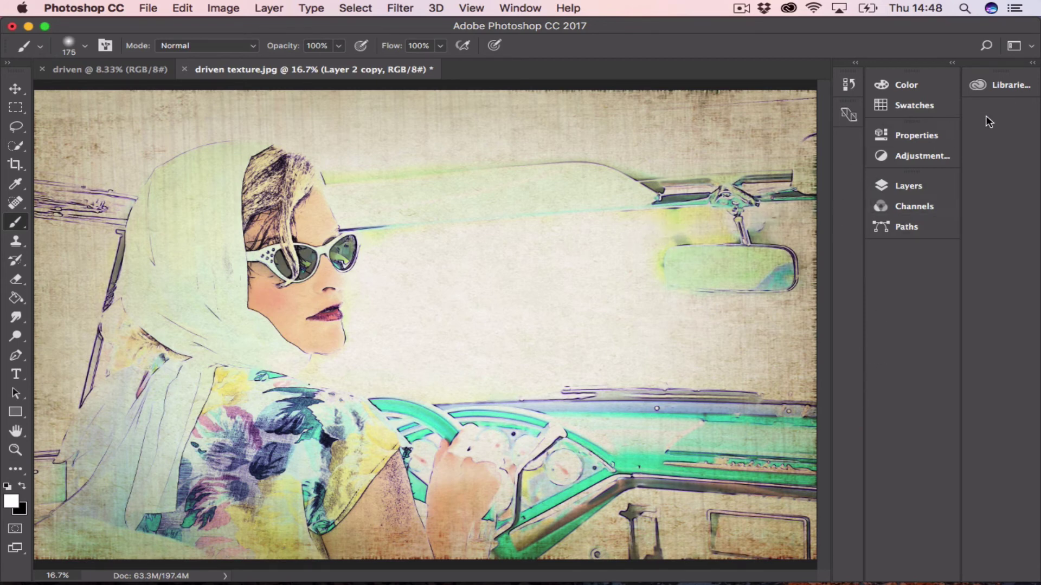
- Select the mask of Layer 2 copy and paint black around the rear-view mirror and below the visor to hide leftover colour spill
{"action": "left_click", "coordinate": [904, 186]}
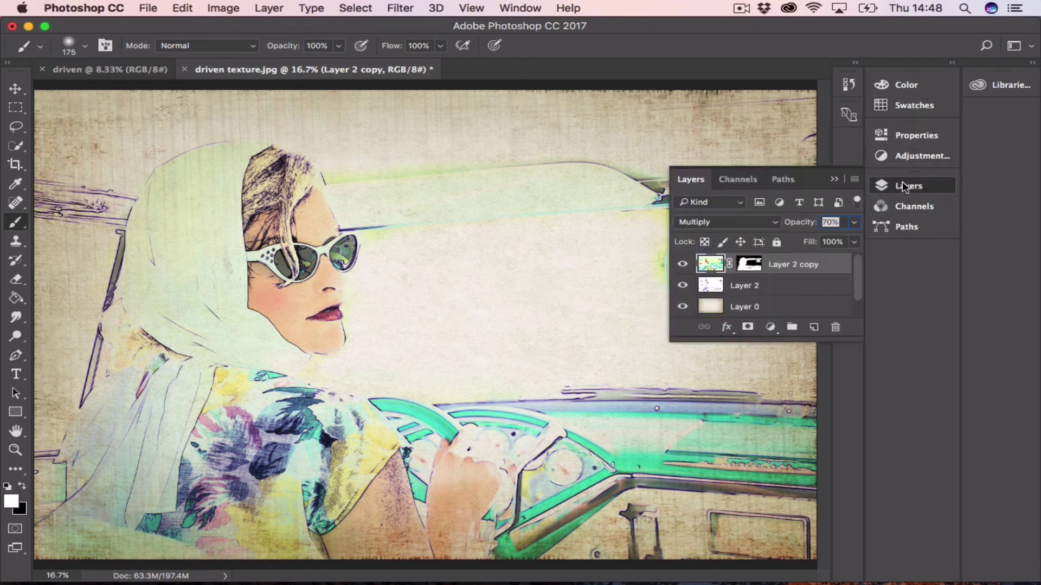
{"action": "left_click", "coordinate": [748, 265]}
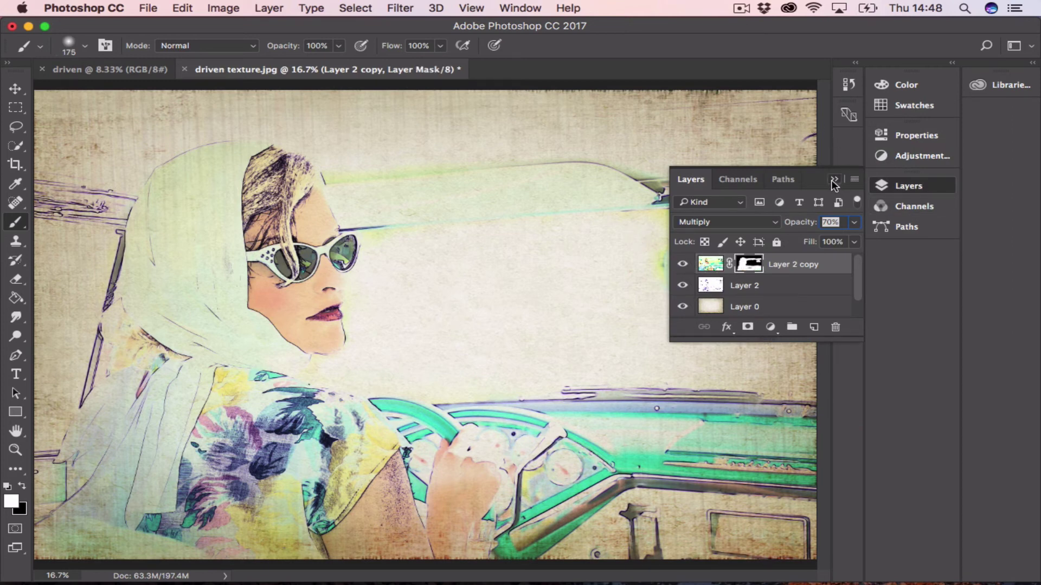
{"action": "left_click", "coordinate": [833, 180]}
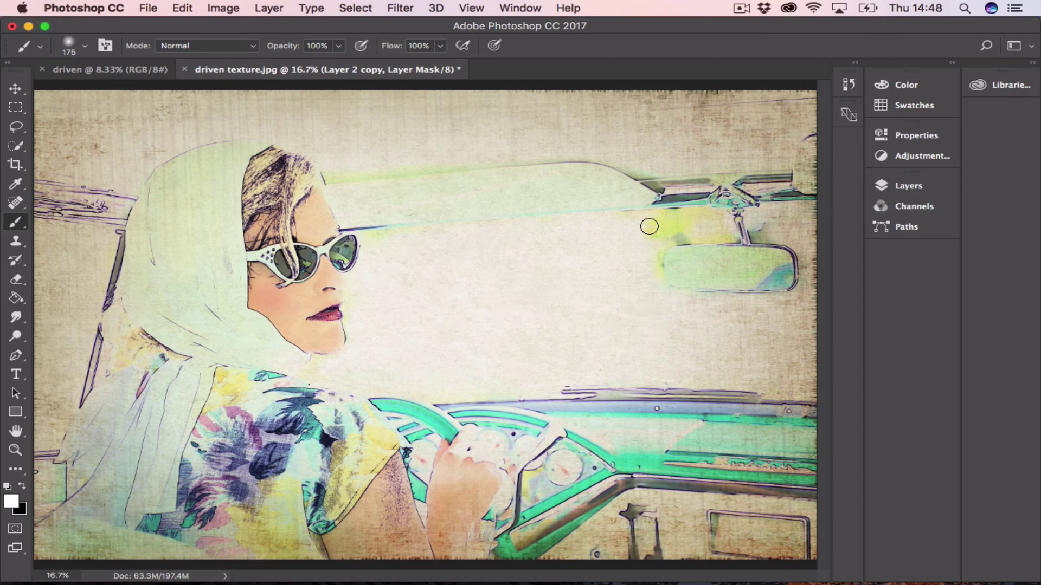
{"action": "left_click", "coordinate": [22, 483]}
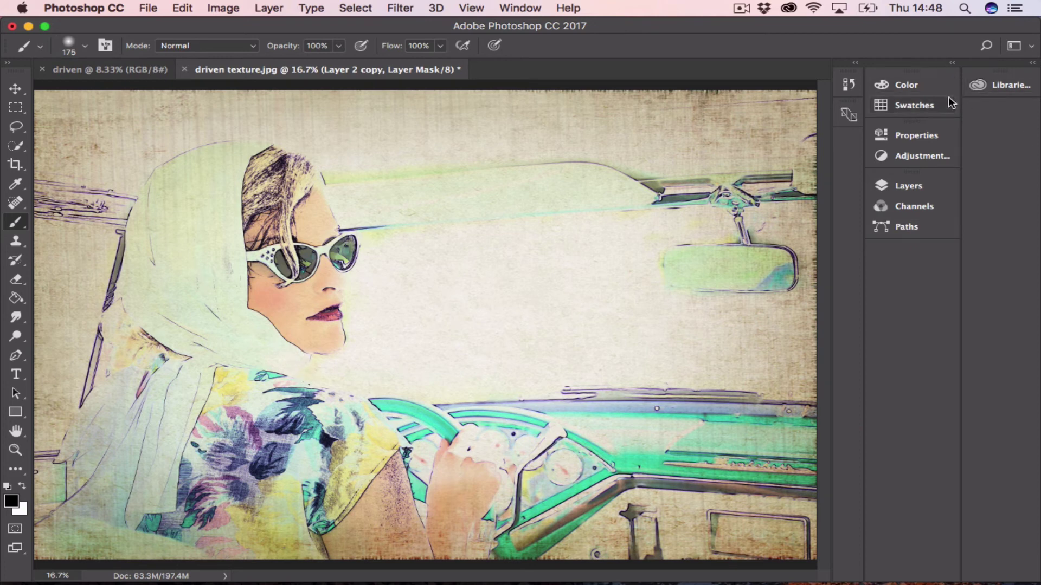
- Select the paper texture layer, Layer 0, and lower its opacity to 76%
{"action": "left_click", "coordinate": [914, 158]}
{"action": "left_click", "coordinate": [911, 156]}
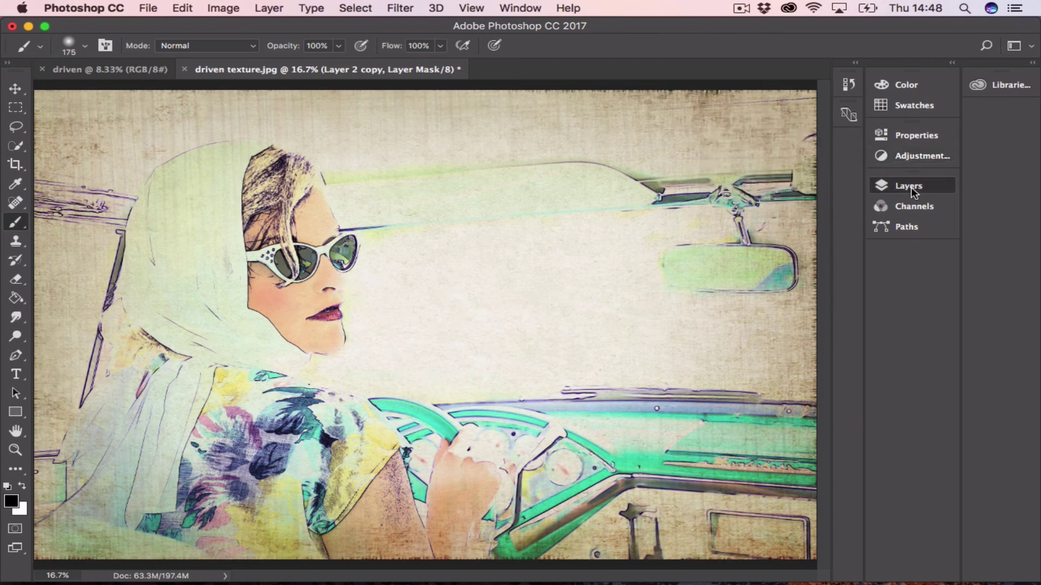
{"action": "left_click", "coordinate": [911, 186]}
{"action": "left_click_drag", "start_coordinate": [857, 282], "coordinate": [858, 299]}
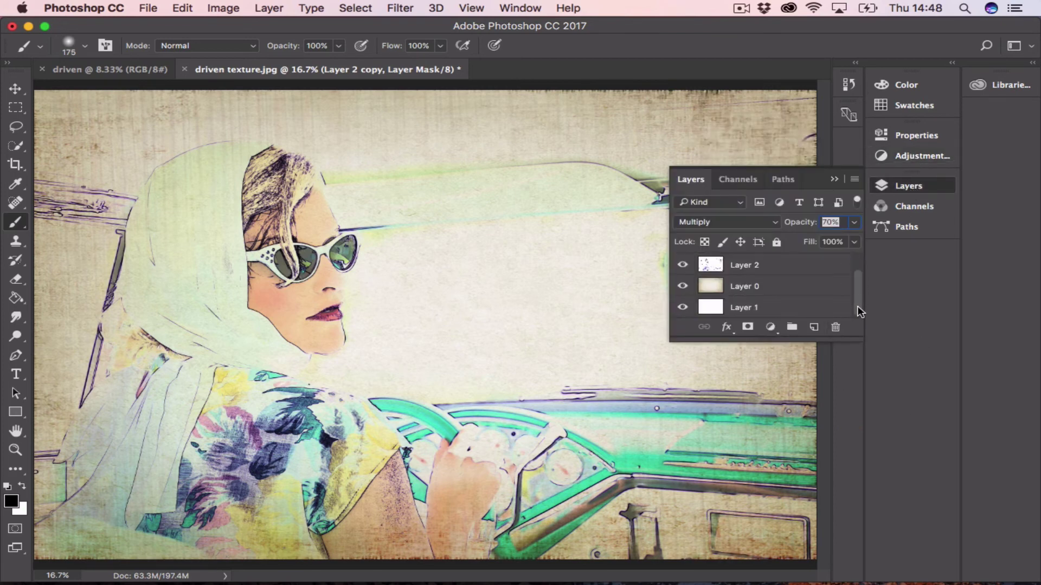
{"action": "left_click", "coordinate": [723, 293]}
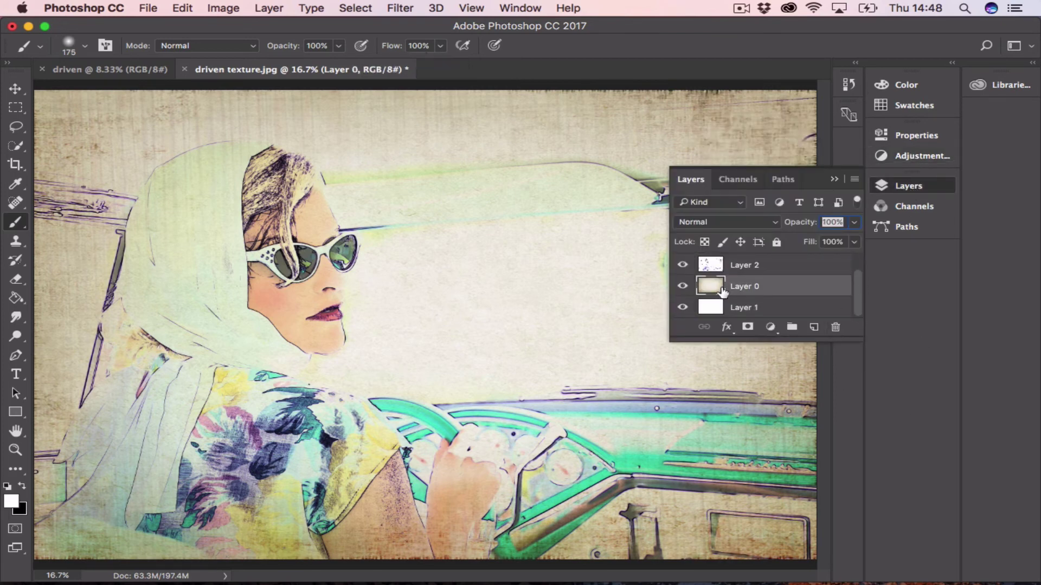
{"action": "left_click", "coordinate": [855, 227]}
{"action": "left_click_drag", "start_coordinate": [857, 239], "coordinate": [832, 243]}
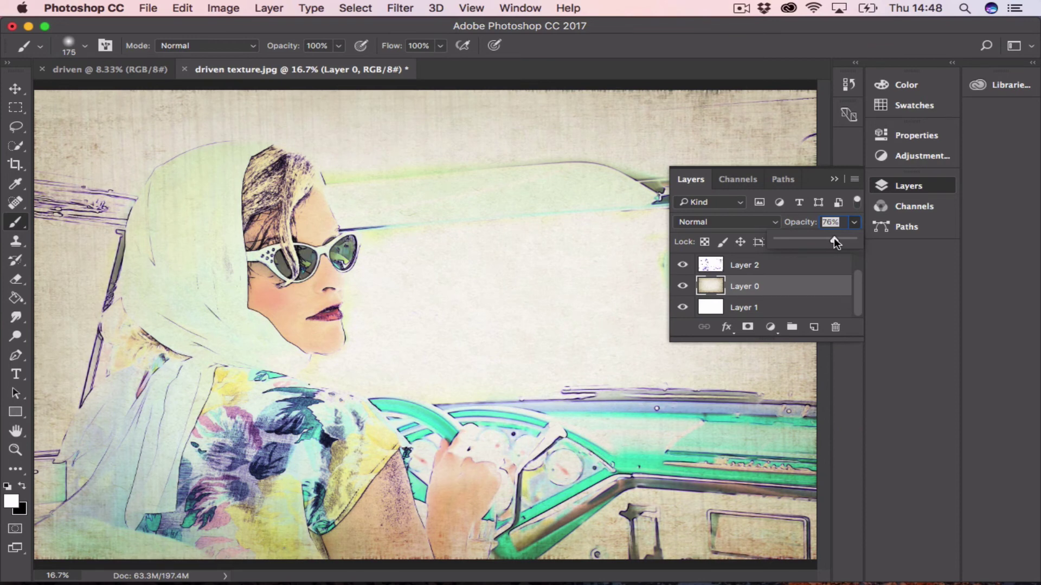
{"action": "left_click", "coordinate": [834, 181]}
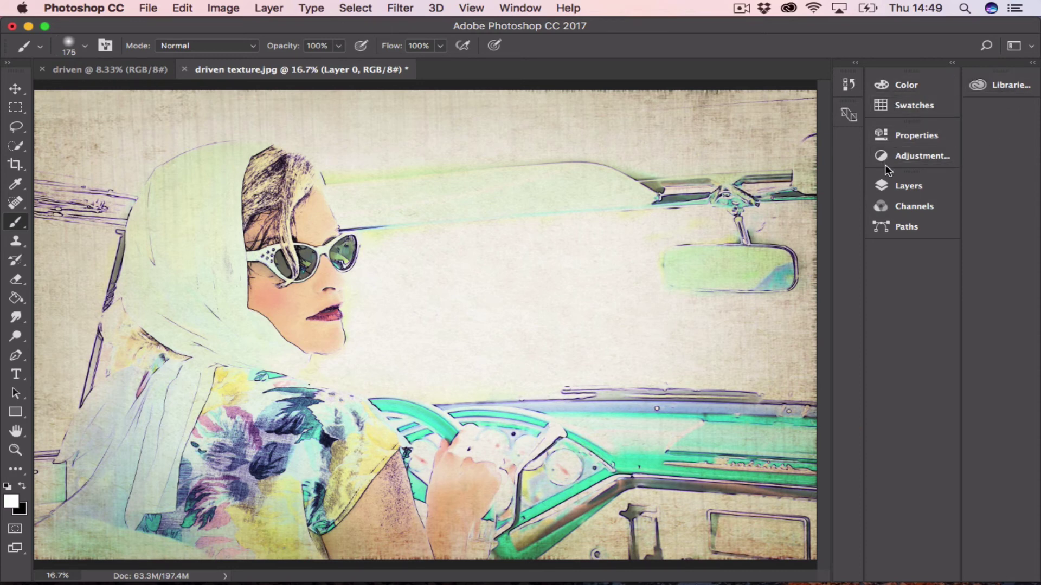
- Add a Curves adjustment layer directly above Layer 2 and enlarge its settings to show the whole graph
{"action": "left_click", "coordinate": [899, 186]}
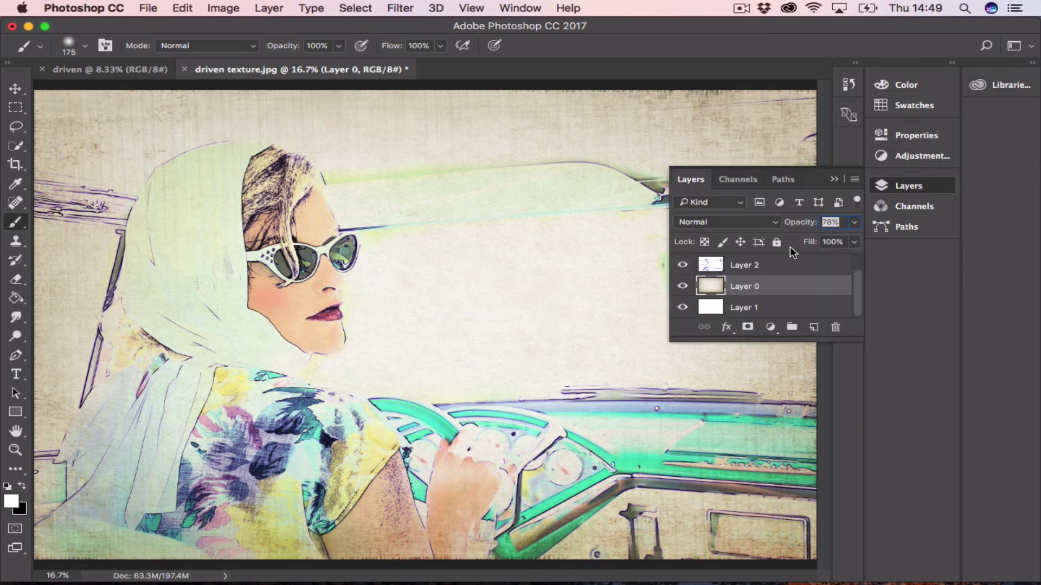
{"action": "left_click", "coordinate": [773, 264]}
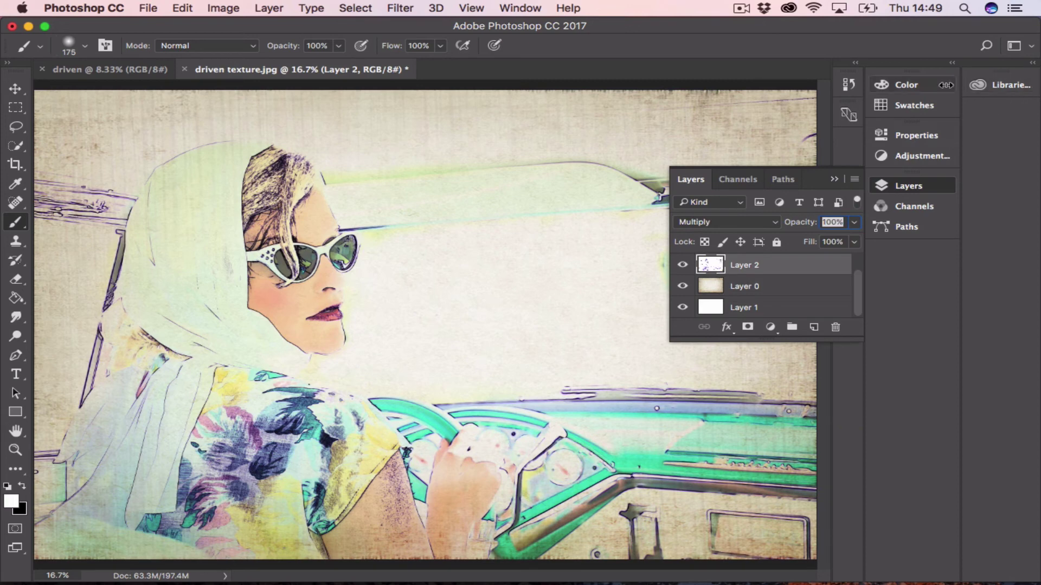
{"action": "left_click", "coordinate": [904, 155]}
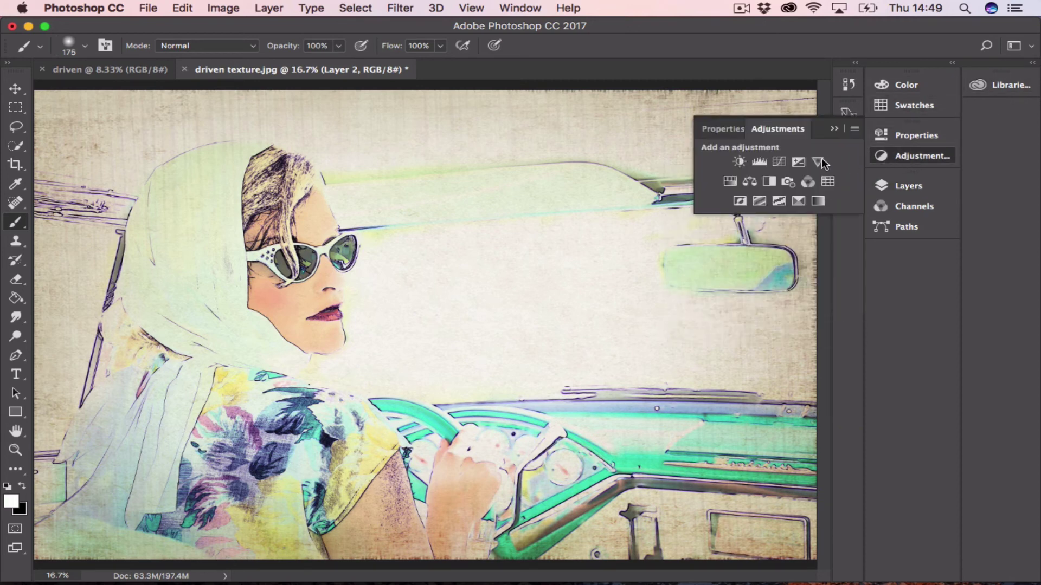
{"action": "left_click", "coordinate": [779, 163]}
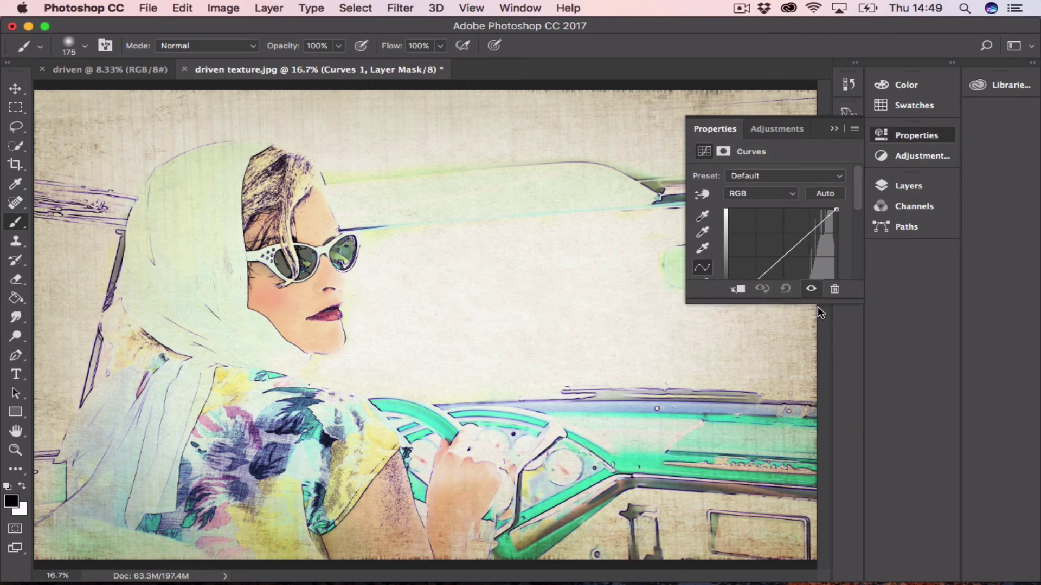
{"action": "left_click_drag", "start_coordinate": [818, 303], "coordinate": [826, 399]}
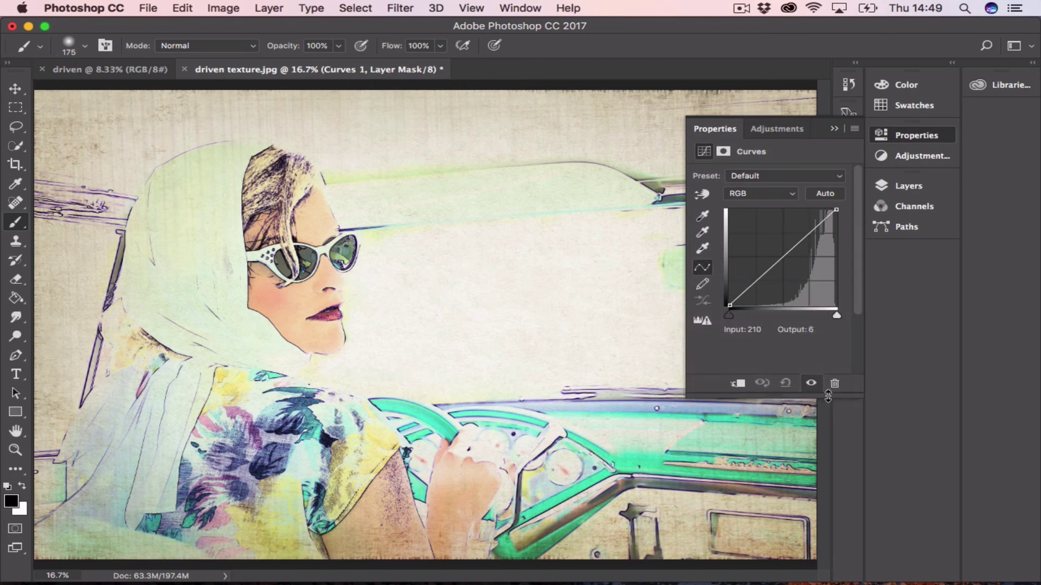
- Shape the RGB curve into a steep contrast S, pulling the shadows far down and placing an upper point at input 192, output 156
{"action": "left_click_drag", "start_coordinate": [743, 295], "coordinate": [795, 300]}
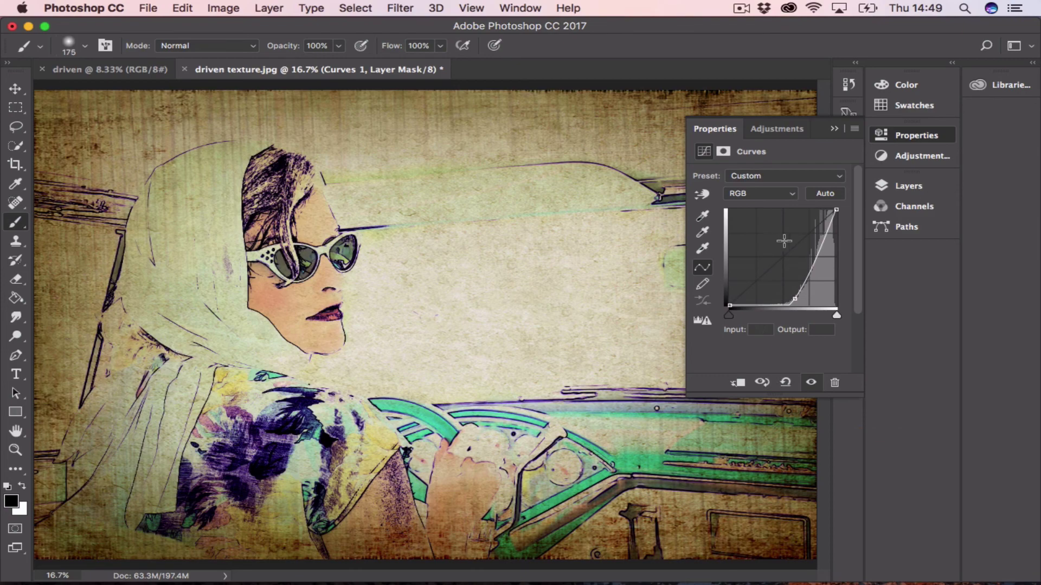
{"action": "key", "text": "backslash"}
{"action": "left_click_drag", "start_coordinate": [795, 237], "coordinate": [812, 247]}
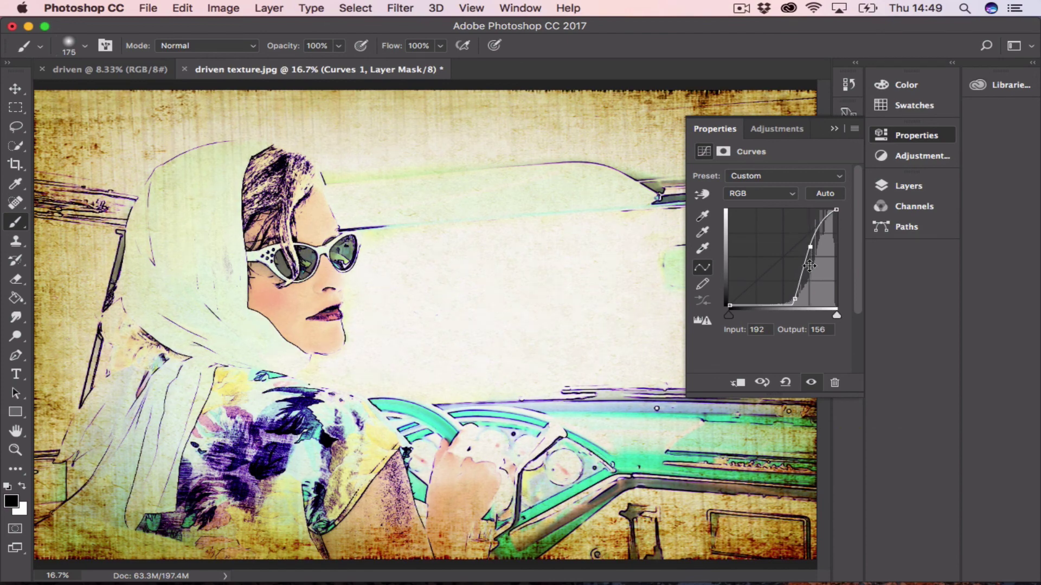
{"action": "mouse_move", "coordinate": [795, 298]}
{"action": "left_mouse_down"}
{"action": "mouse_move", "coordinate": [783, 295]}
{"action": "mouse_move", "coordinate": [784, 283]}
{"action": "mouse_move", "coordinate": [794, 295]}
{"action": "mouse_move", "coordinate": [802, 286]}
{"action": "mouse_move", "coordinate": [791, 289]}
{"action": "mouse_move", "coordinate": [782, 189]}
{"action": "mouse_move", "coordinate": [815, 166]}
{"action": "mouse_move", "coordinate": [797, 290]}
{"action": "left_mouse_up"}
{"action": "left_click", "coordinate": [834, 130]}
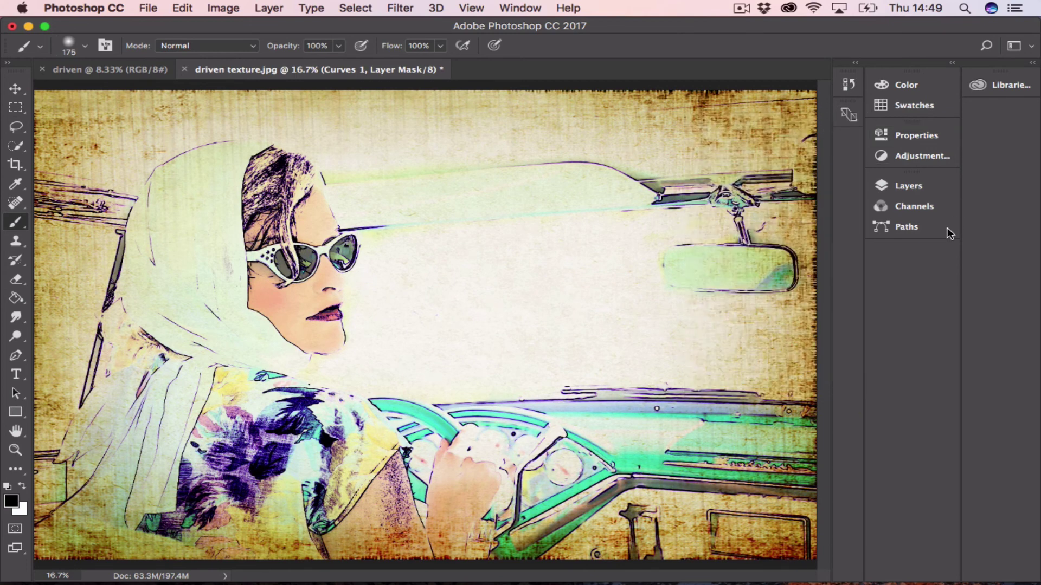
- Lower the opacity of the Curves 1 adjustment layer to 71%
{"action": "left_click", "coordinate": [904, 187]}
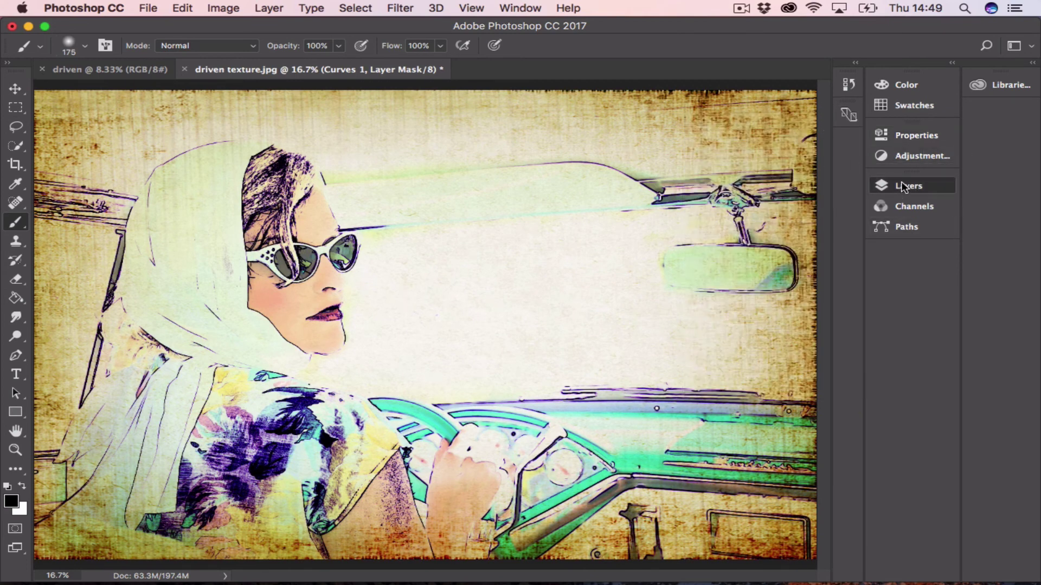
{"action": "left_click", "coordinate": [854, 223]}
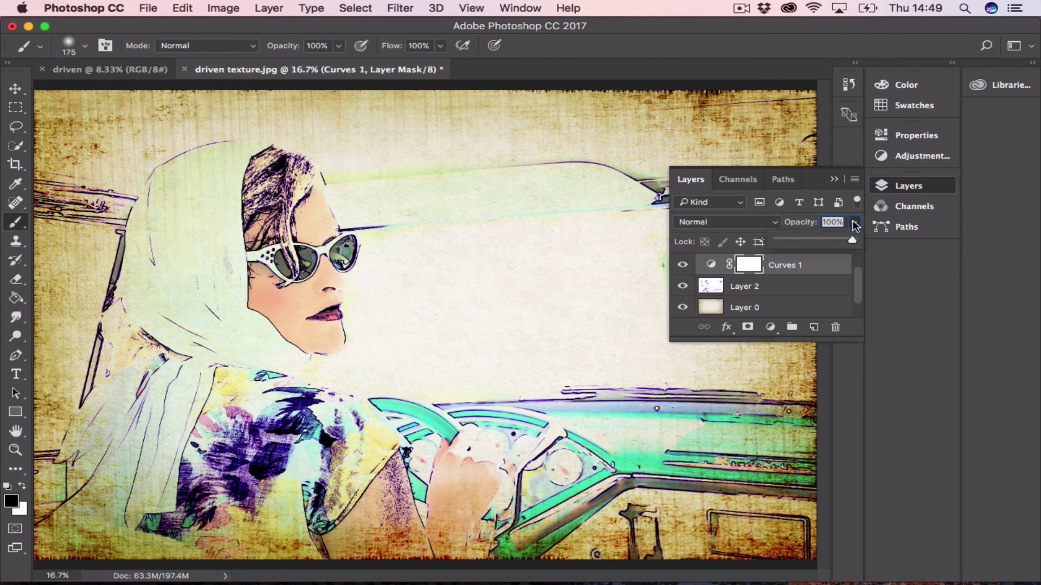
{"action": "left_click_drag", "start_coordinate": [806, 244], "coordinate": [829, 241]}
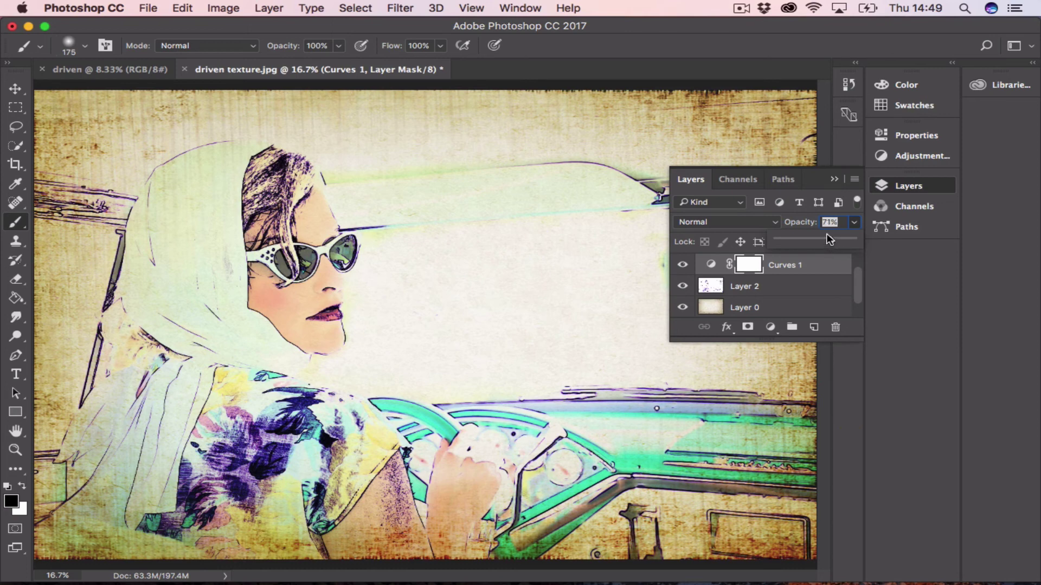
{"action": "left_click", "coordinate": [841, 181]}
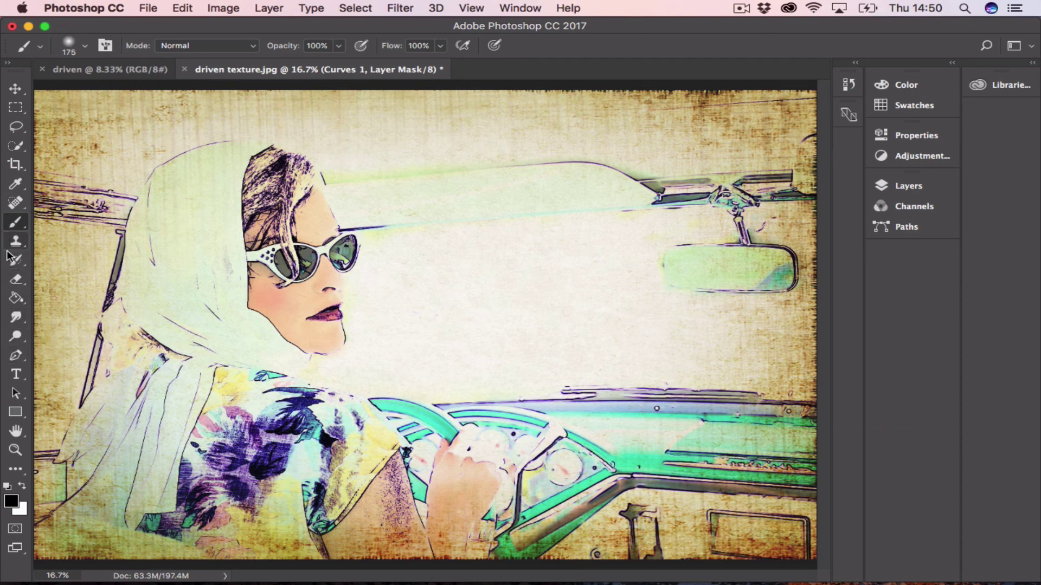
- Activate the Type tool, browse the available fonts and choose Myriad Pro Regular
{"action": "left_click", "coordinate": [17, 374]}
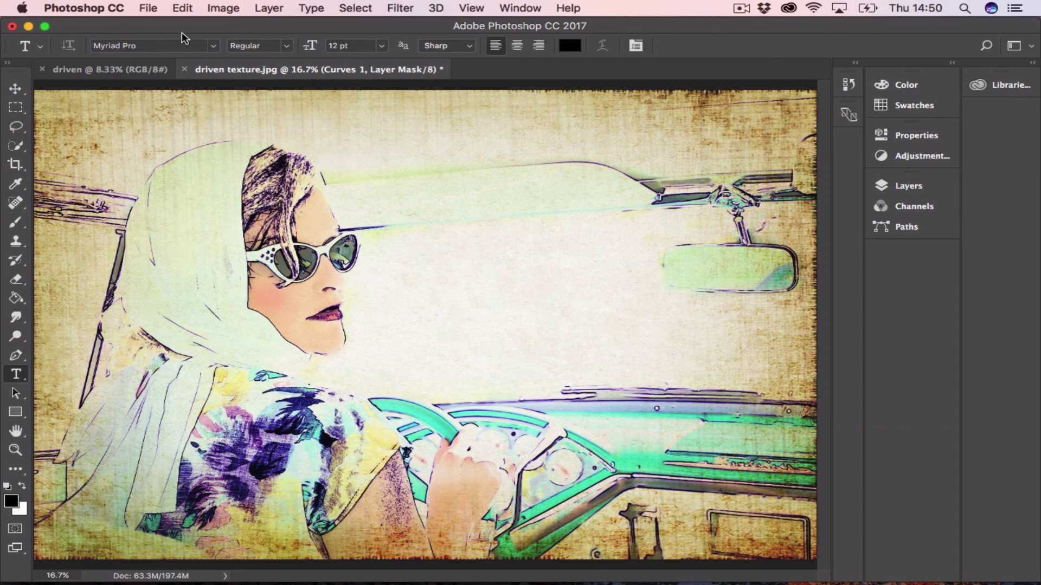
{"action": "left_click", "coordinate": [213, 48]}
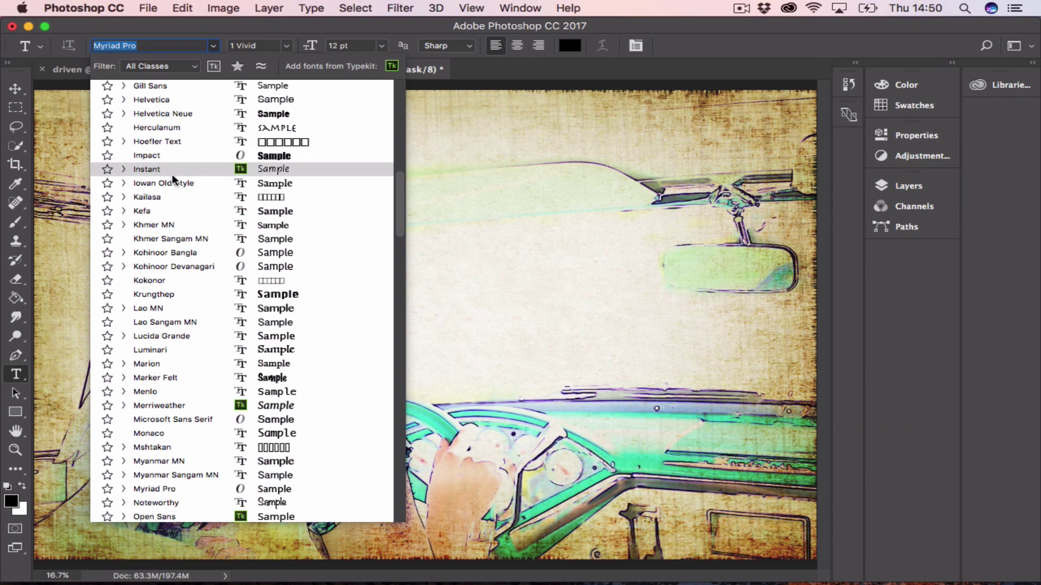
{"action": "scroll", "coordinate": [171, 174], "scroll_direction": "down", "scroll_amount": 5}
{"action": "scroll", "coordinate": [168, 174], "scroll_direction": "down", "scroll_amount": 10}
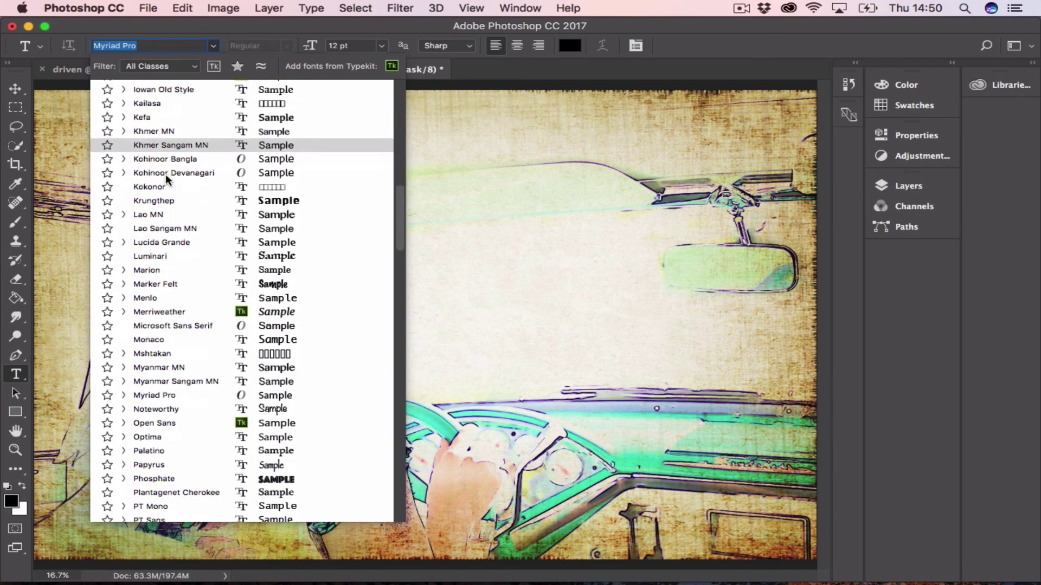
{"action": "scroll", "coordinate": [162, 176], "scroll_direction": "down", "scroll_amount": 9}
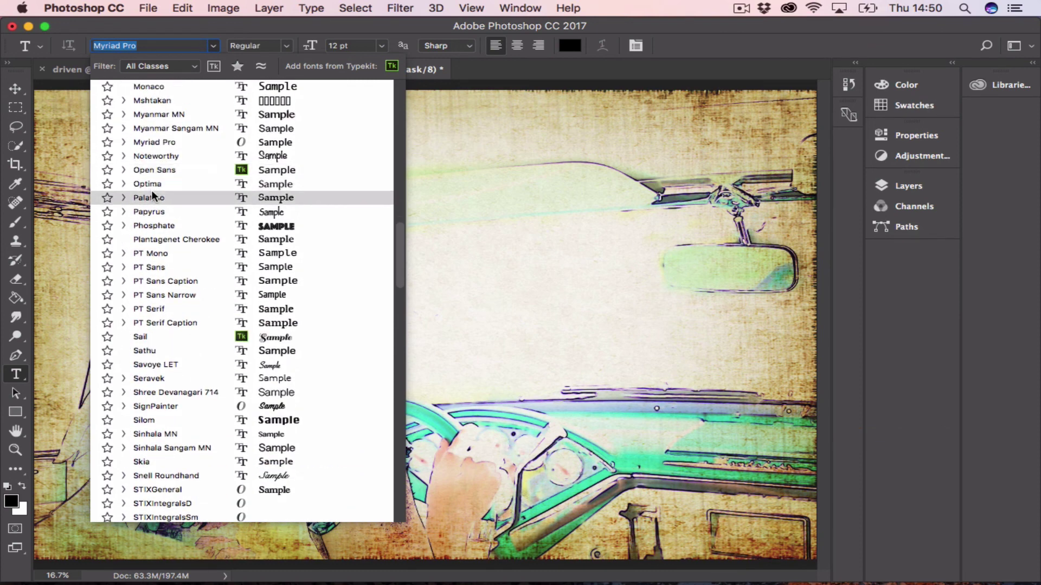
{"action": "scroll", "coordinate": [151, 189], "scroll_direction": "down", "scroll_amount": 1}
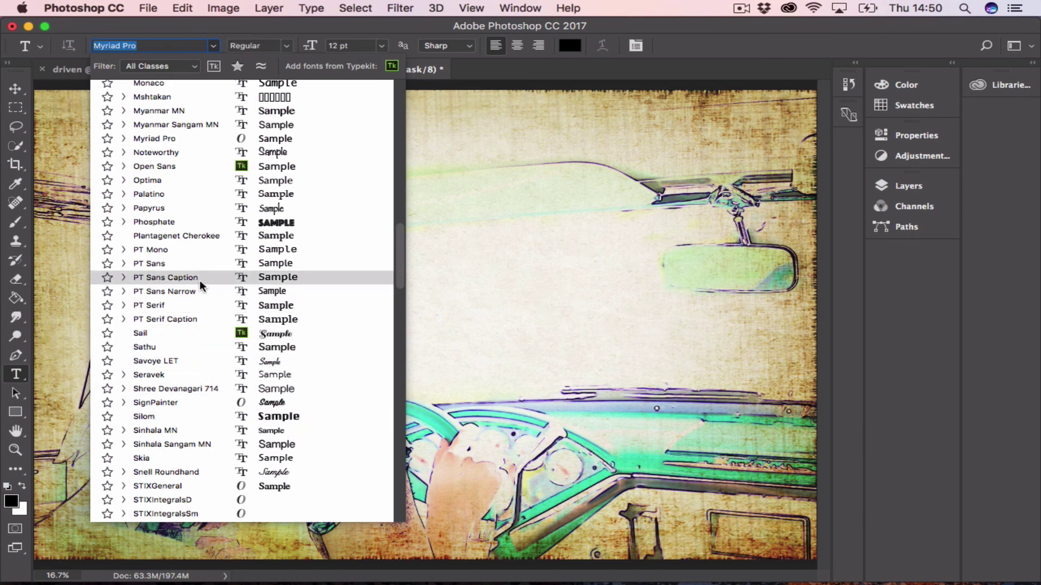
{"action": "scroll", "coordinate": [198, 282], "scroll_direction": "up", "scroll_amount": 3}
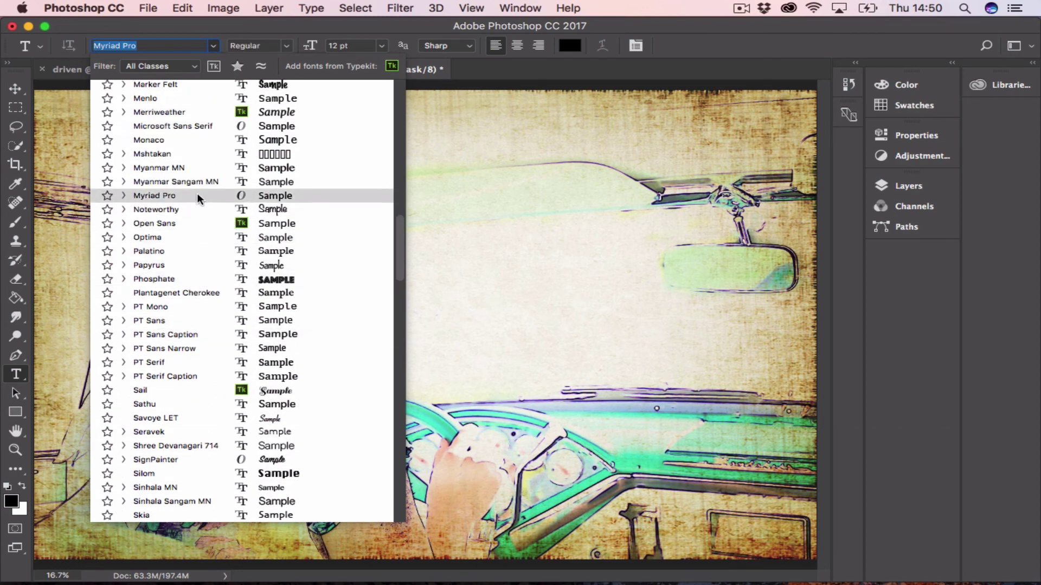
{"action": "left_click", "coordinate": [271, 195]}
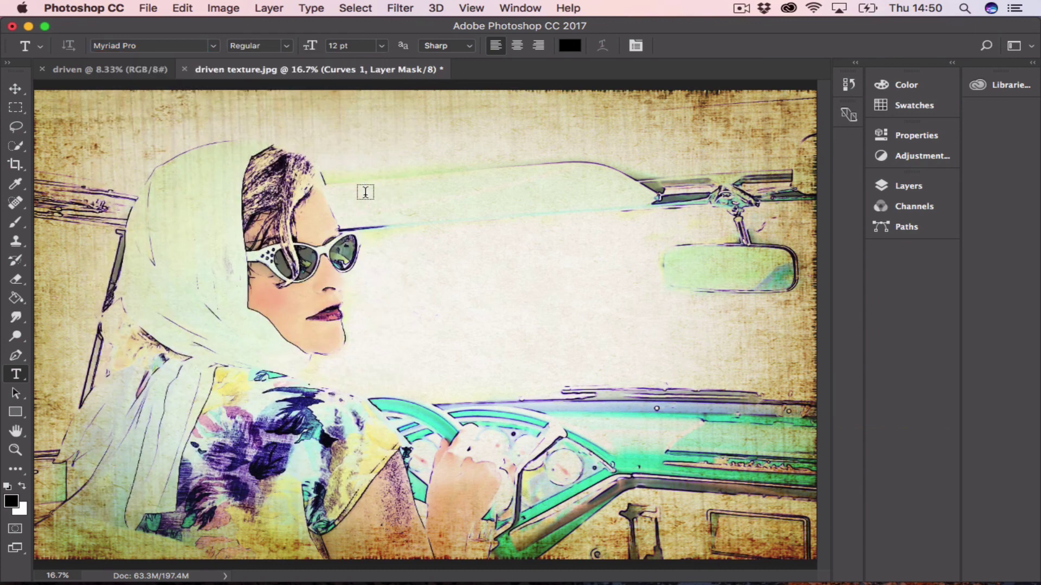
- Start a text line in the blank windscreen area and set its font size to 72 pt
{"action": "left_click", "coordinate": [442, 267]}
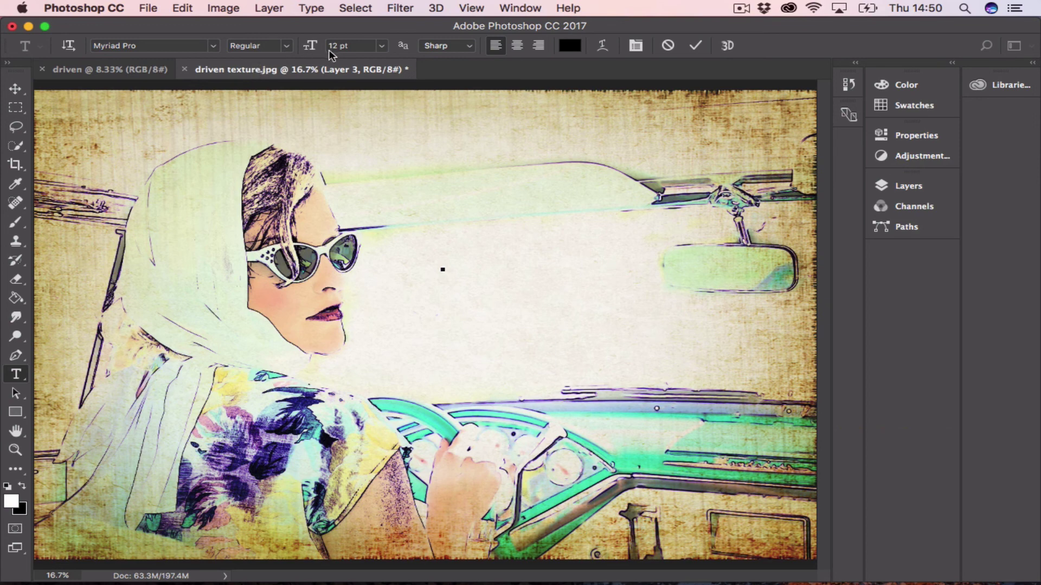
{"action": "left_click", "coordinate": [382, 46]}
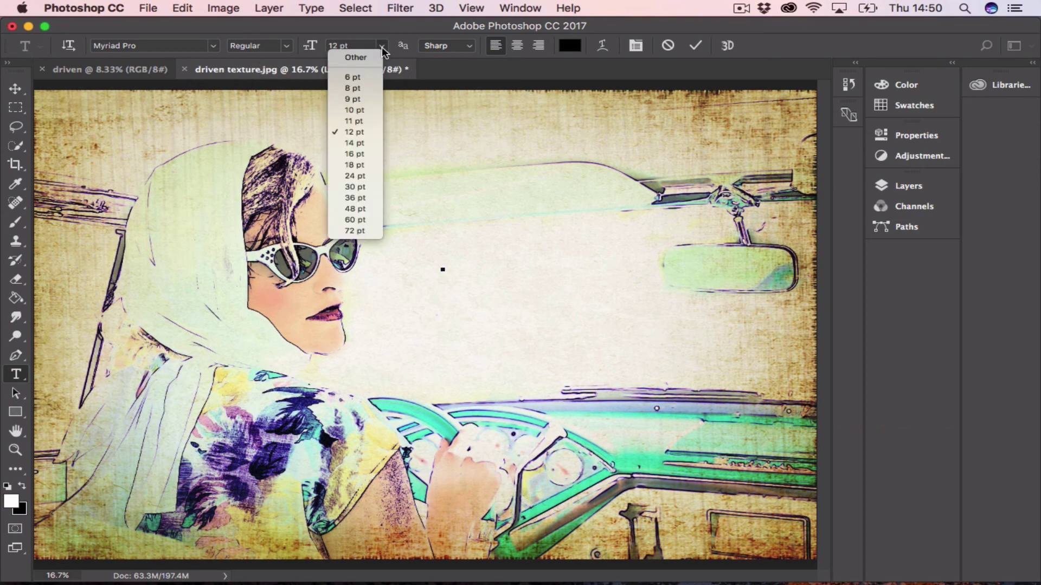
{"action": "left_click", "coordinate": [355, 231]}
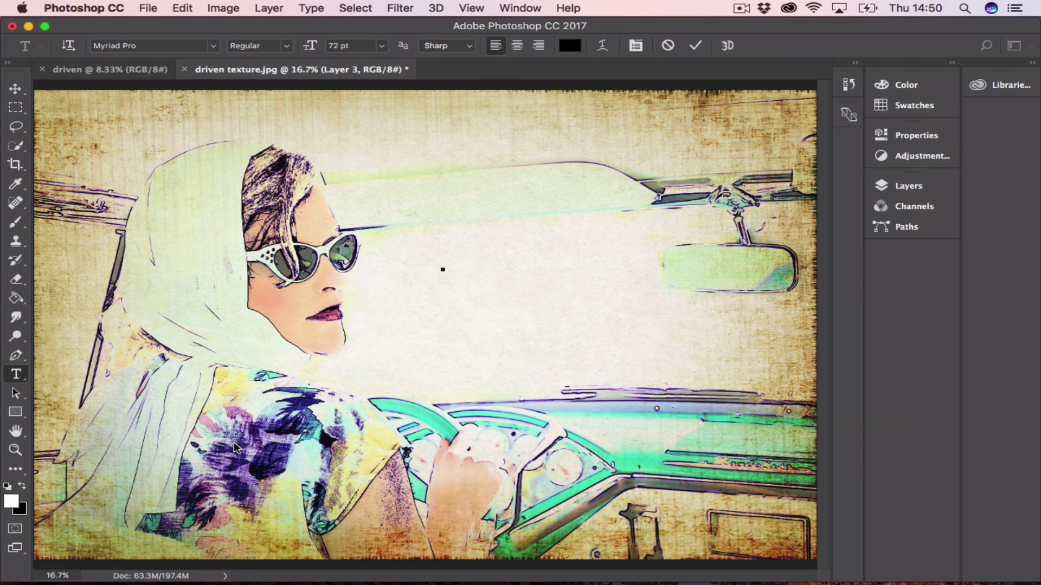
- Set the text colour to brown #7a4312, enter the word DRIVE in the windscreen and commit the text
{"action": "left_click", "coordinate": [563, 49]}
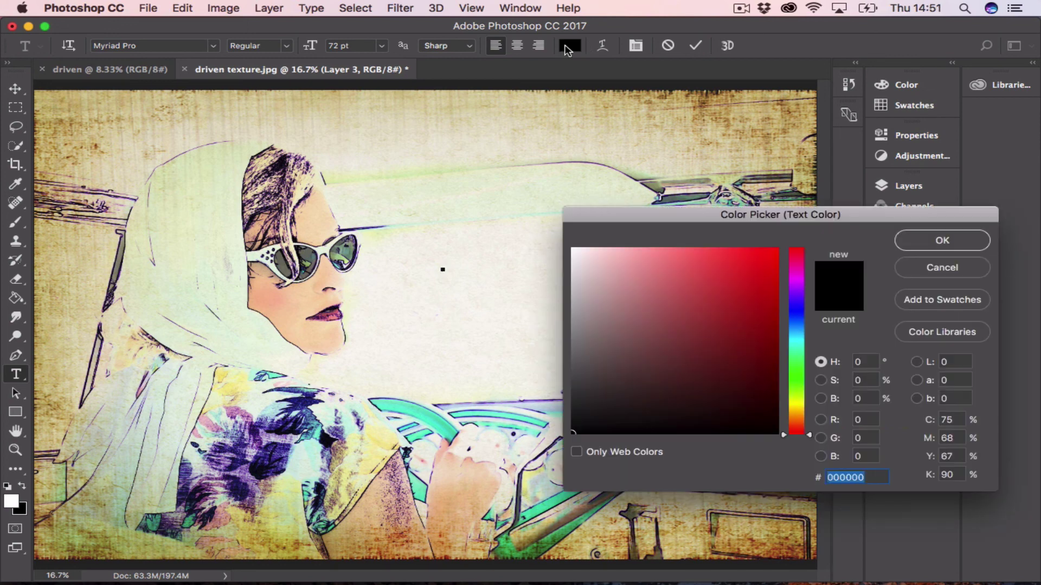
{"action": "left_click", "coordinate": [796, 409]}
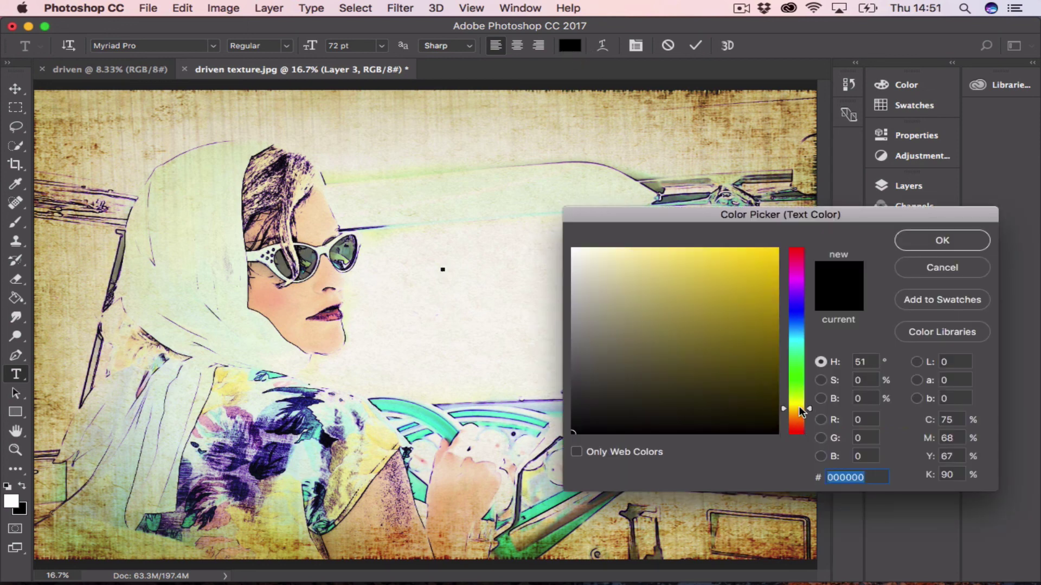
{"action": "left_click", "coordinate": [796, 420]}
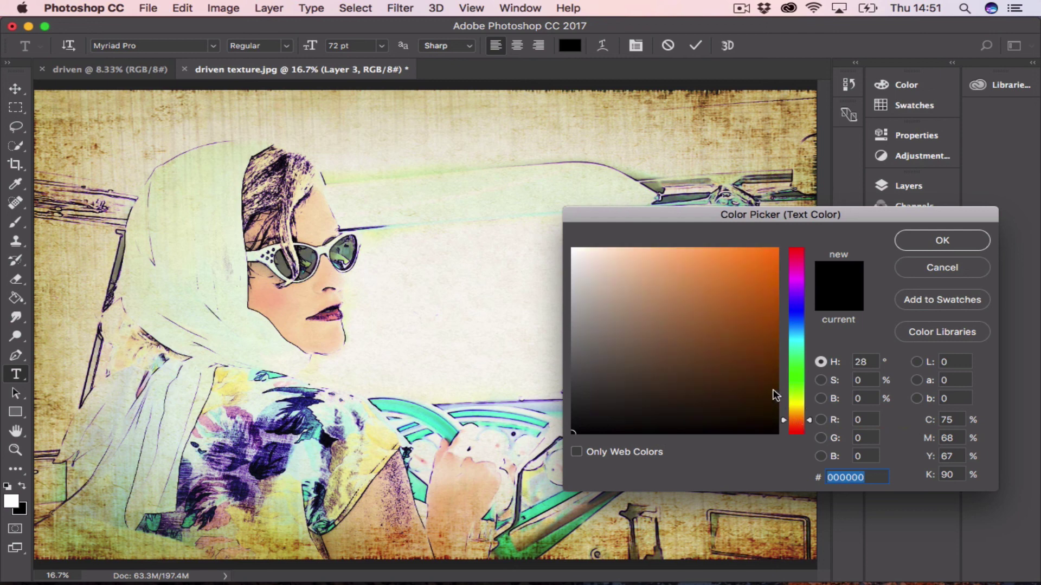
{"action": "left_click", "coordinate": [748, 345]}
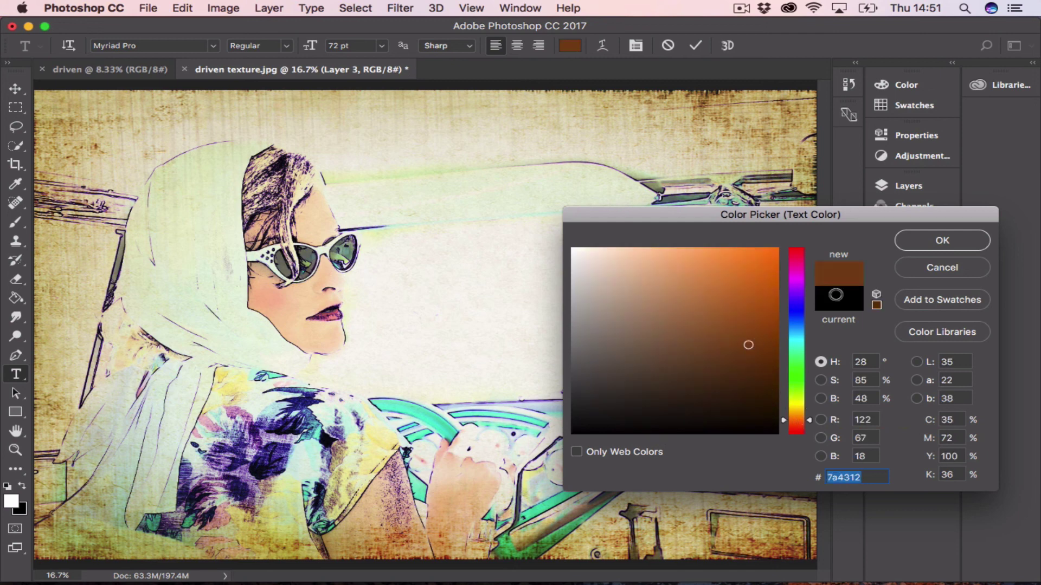
{"action": "left_click", "coordinate": [943, 245]}
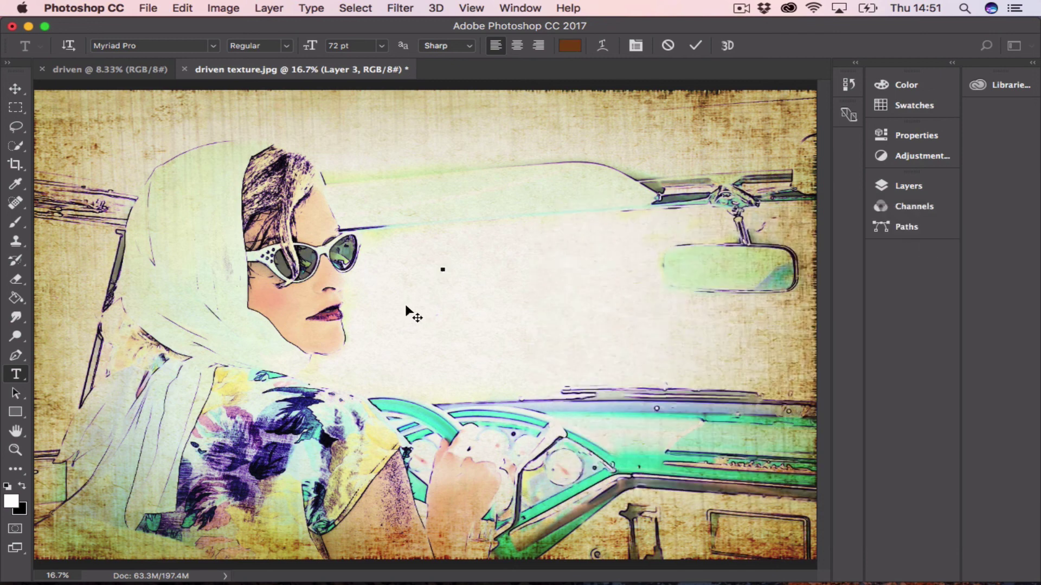
{"action": "type", "text": "DRIVE"}
{"action": "left_click", "coordinate": [696, 45]}
- Show transform controls, scale the DRIVE text to about 850% width and 640% height, and shift it closer to the woman's face
{"action": "left_click", "coordinate": [15, 89]}
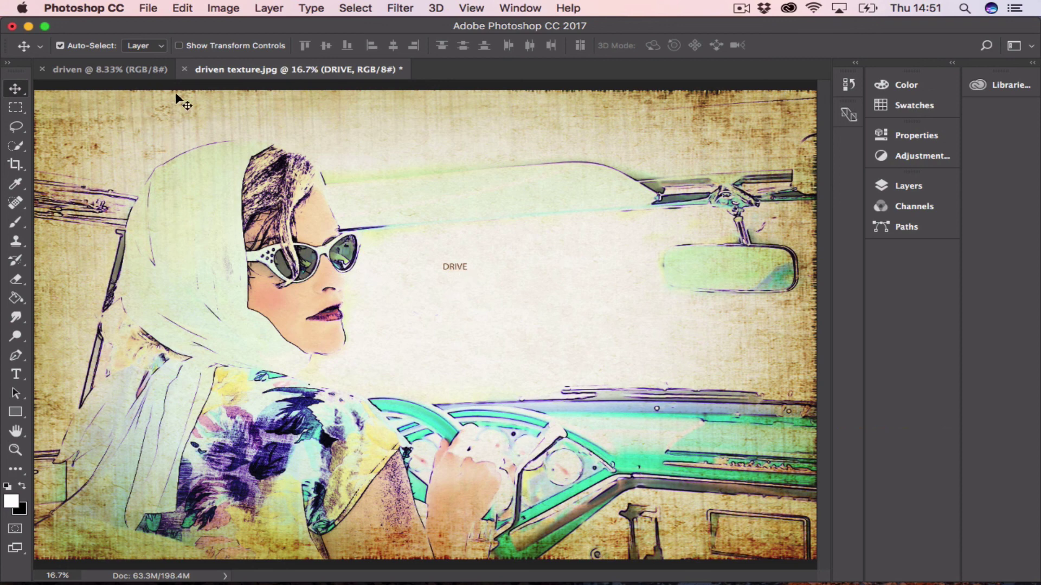
{"action": "left_click", "coordinate": [179, 46]}
{"action": "left_click_drag", "start_coordinate": [469, 274], "coordinate": [622, 308]}
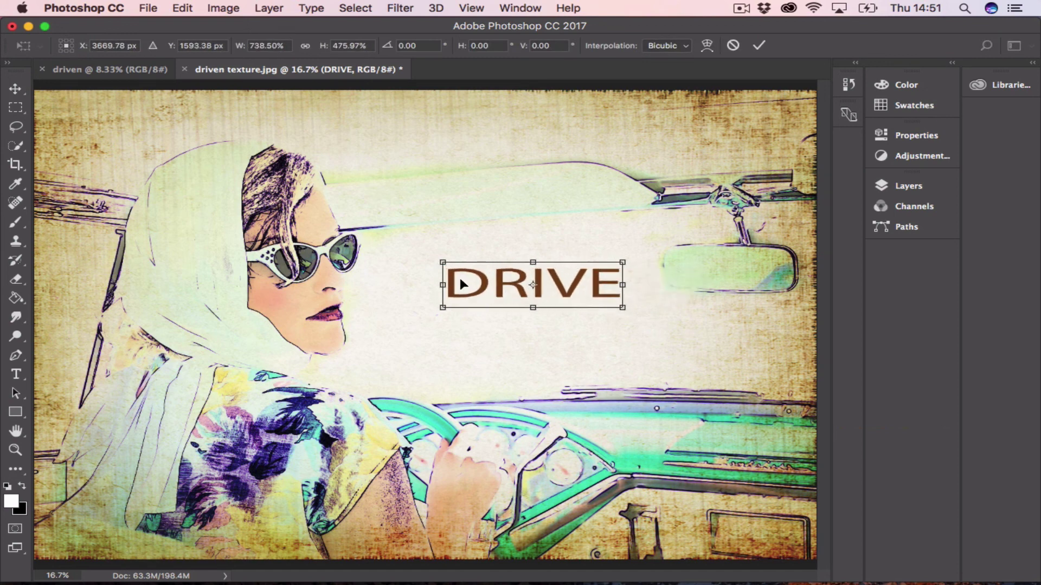
{"action": "left_click_drag", "start_coordinate": [457, 274], "coordinate": [427, 278]}
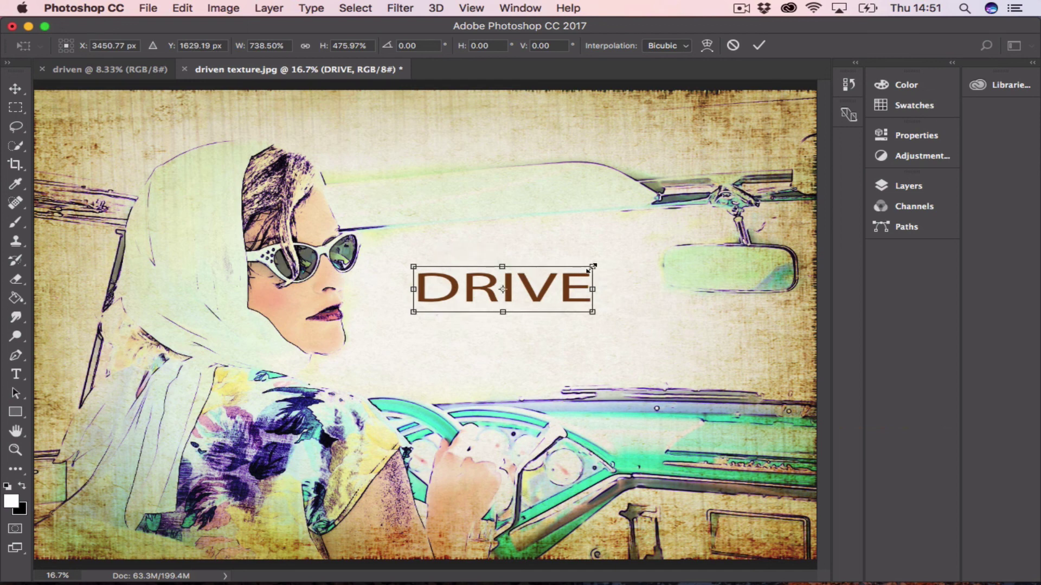
{"action": "left_click_drag", "start_coordinate": [593, 266], "coordinate": [619, 251]}
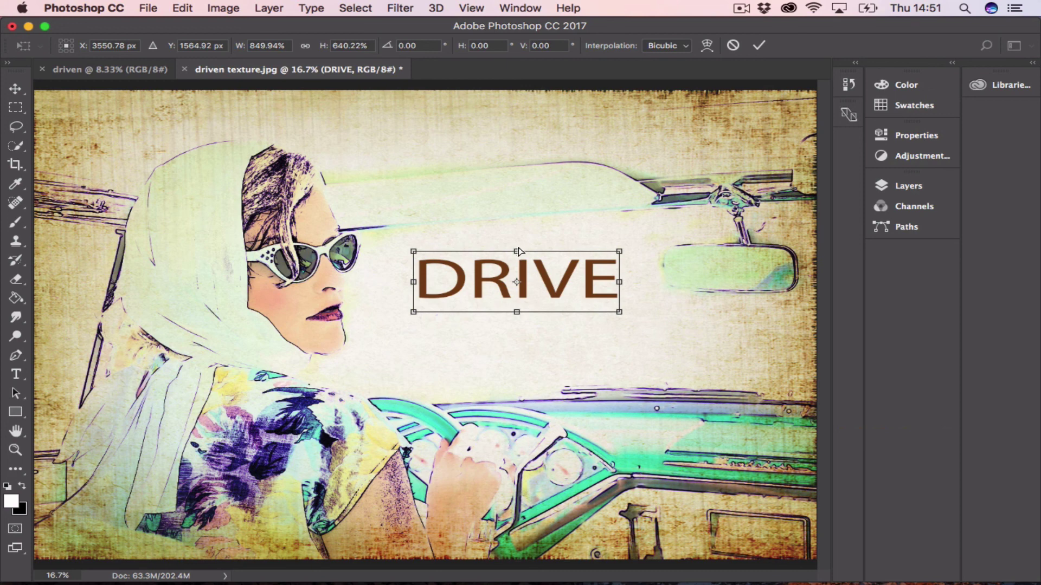
- Slant the DRIVE text by about -14° and tilt it by about -3.6°, apply the transform and hide its controls
{"action": "left_click_drag", "start_coordinate": [518, 251], "coordinate": [526, 257]}
{"action": "left_click_drag", "start_coordinate": [530, 256], "coordinate": [531, 257]}
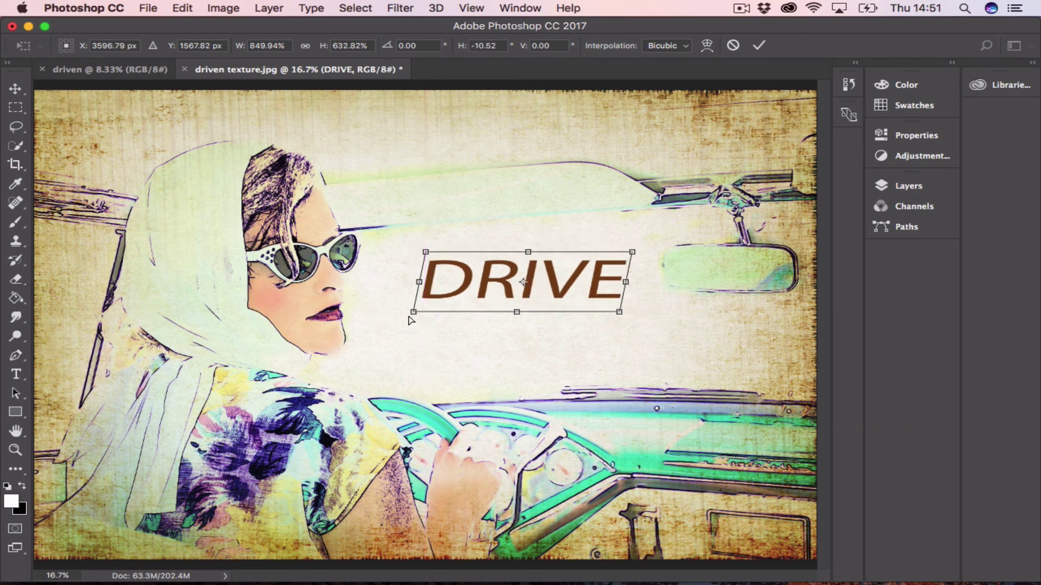
{"action": "left_click_drag", "start_coordinate": [412, 318], "coordinate": [396, 324]}
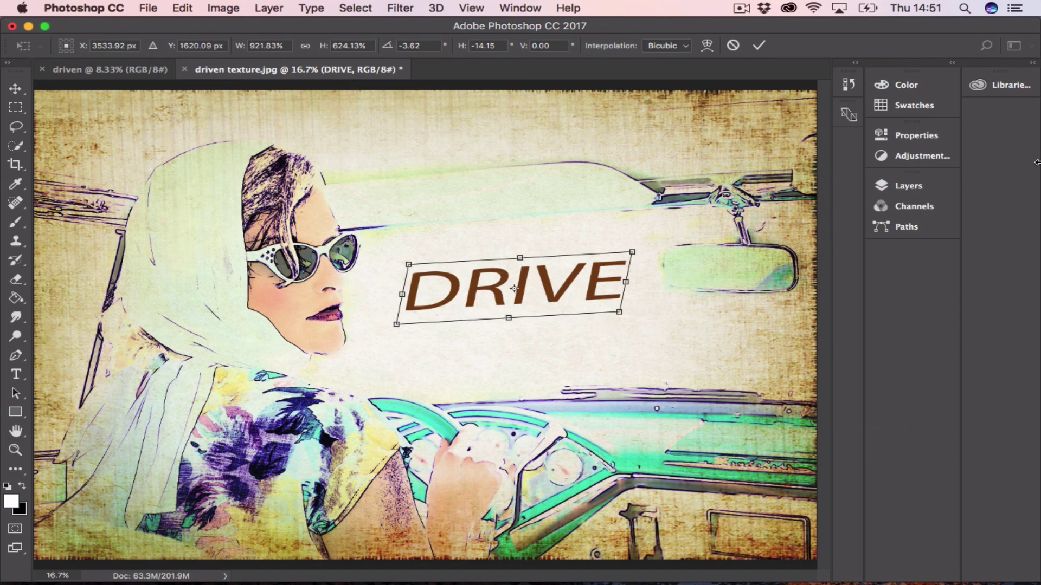
{"action": "left_click", "coordinate": [758, 45]}
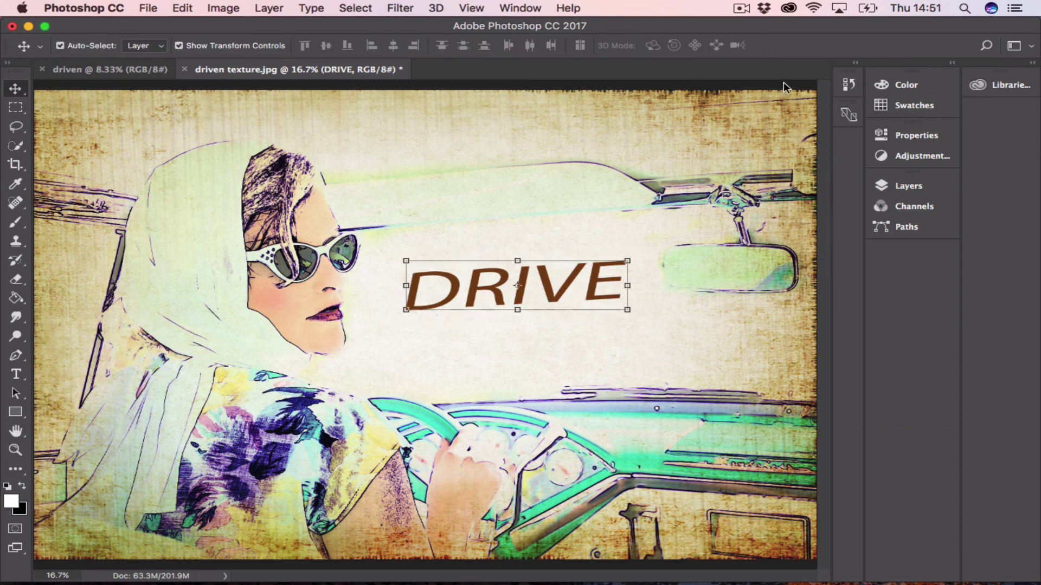
{"action": "key", "text": "m"}
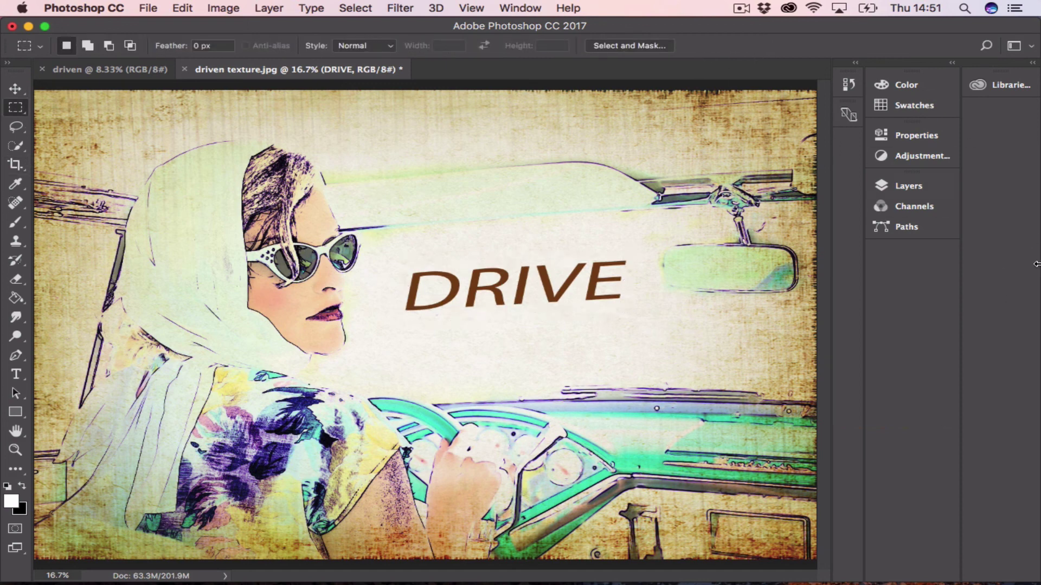